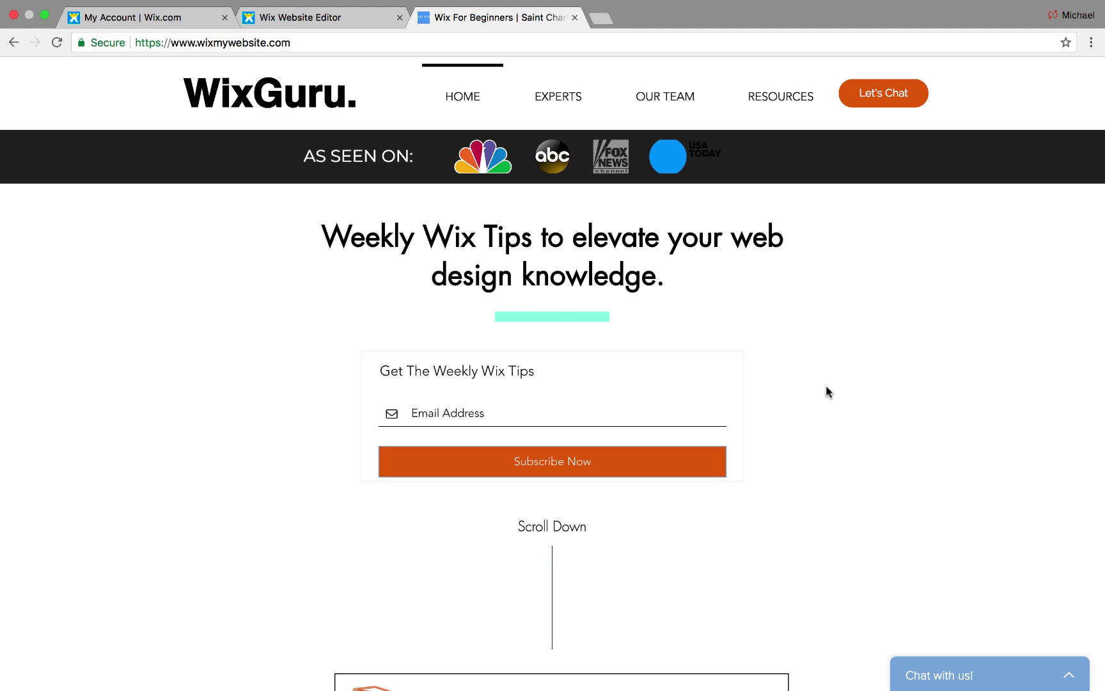
- Close the extra WixGuru tab, find 'wix language menu' in the App Market and add it to the site
click(574, 17)
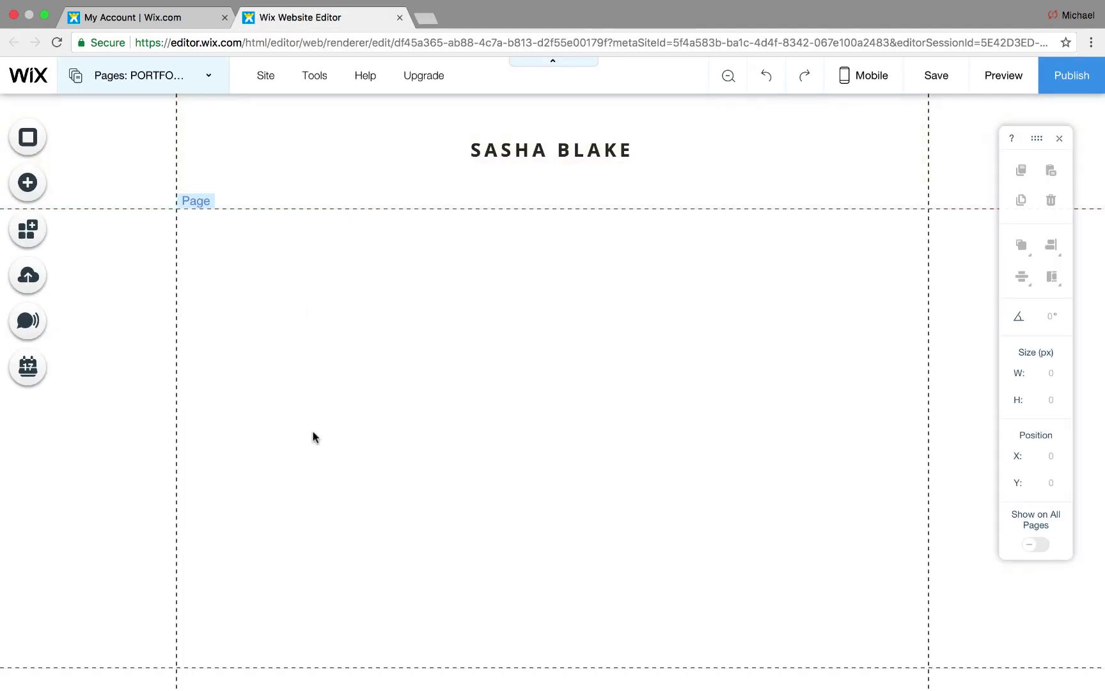
scroll(313, 436, down, 1)
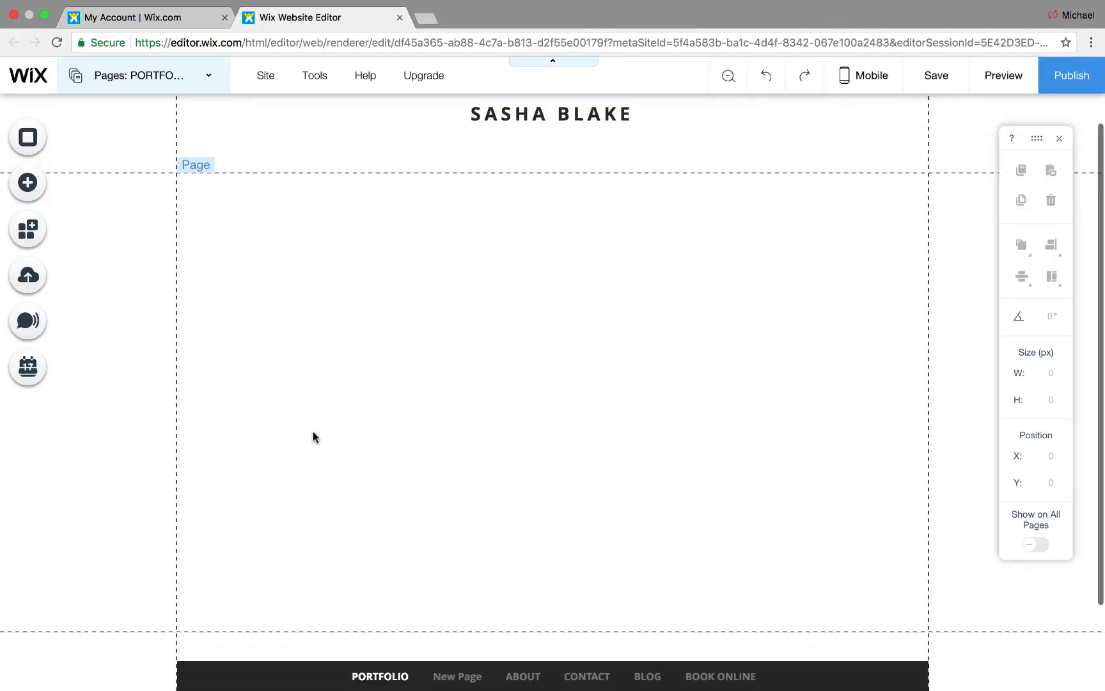
click(28, 229)
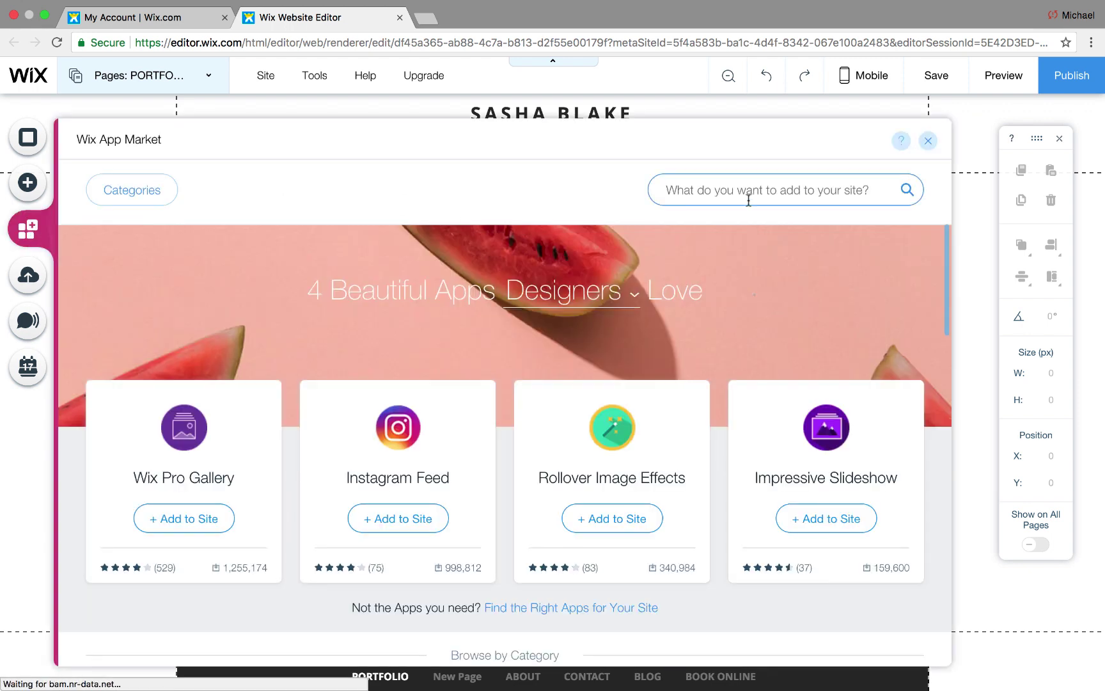
click(748, 198)
text(wix lan)
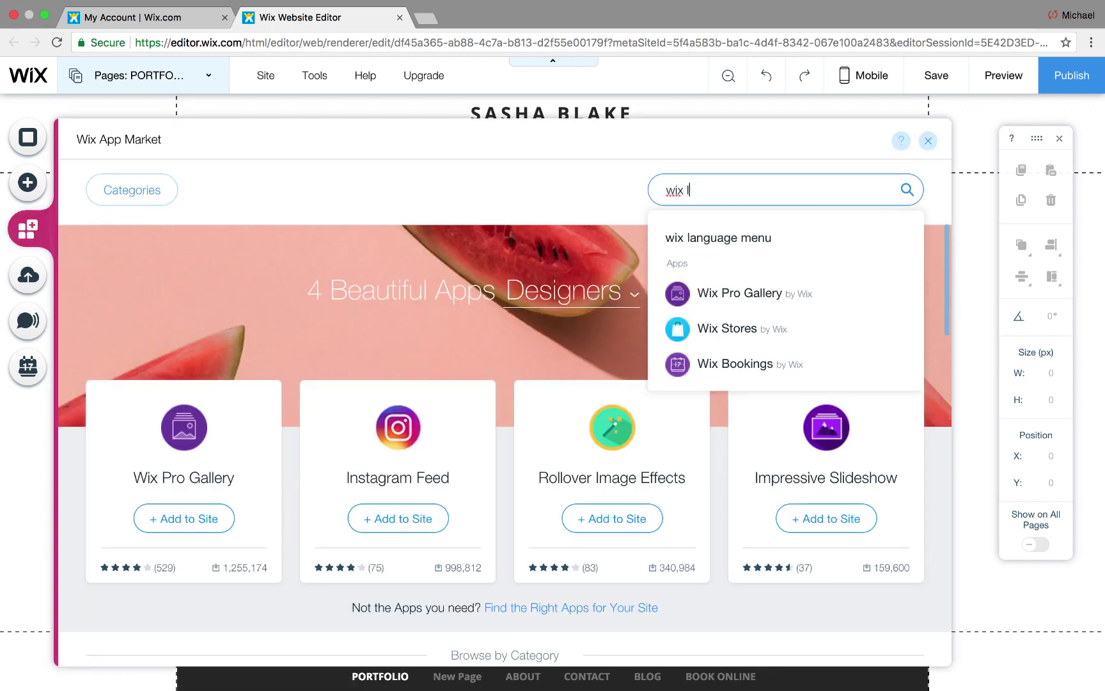
click(762, 235)
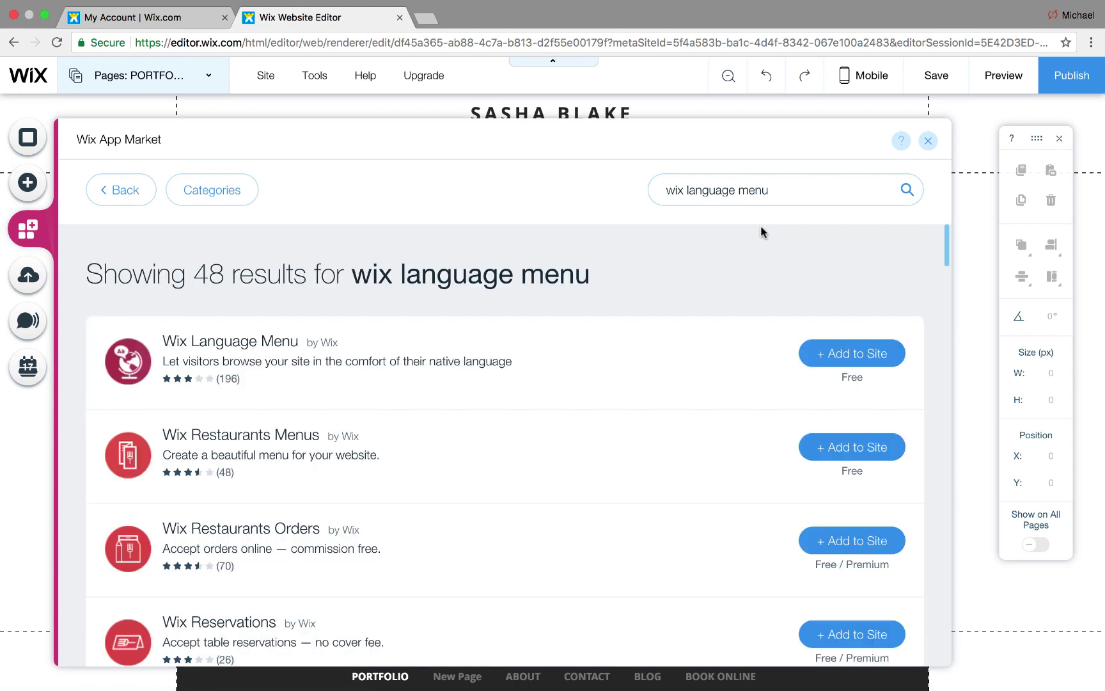
click(825, 354)
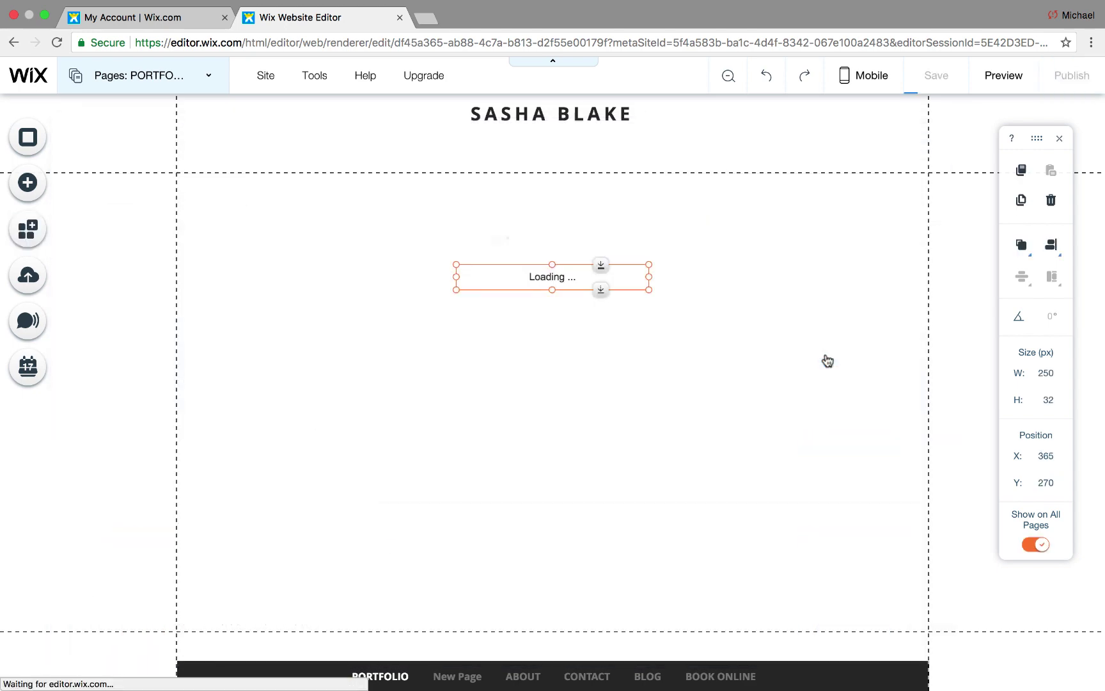
- Drag the English (USA) | Español switcher to the header's top right beside SASHA BLAKE
drag(541, 275, 823, 160)
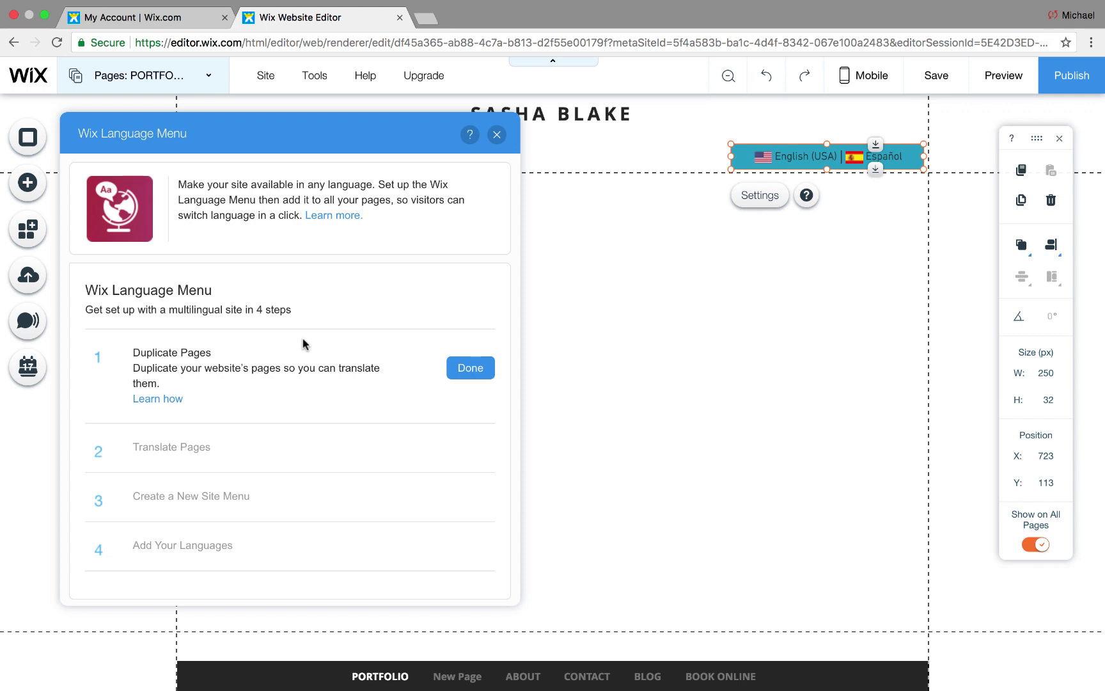
click(157, 19)
scroll(173, 278, up, 5)
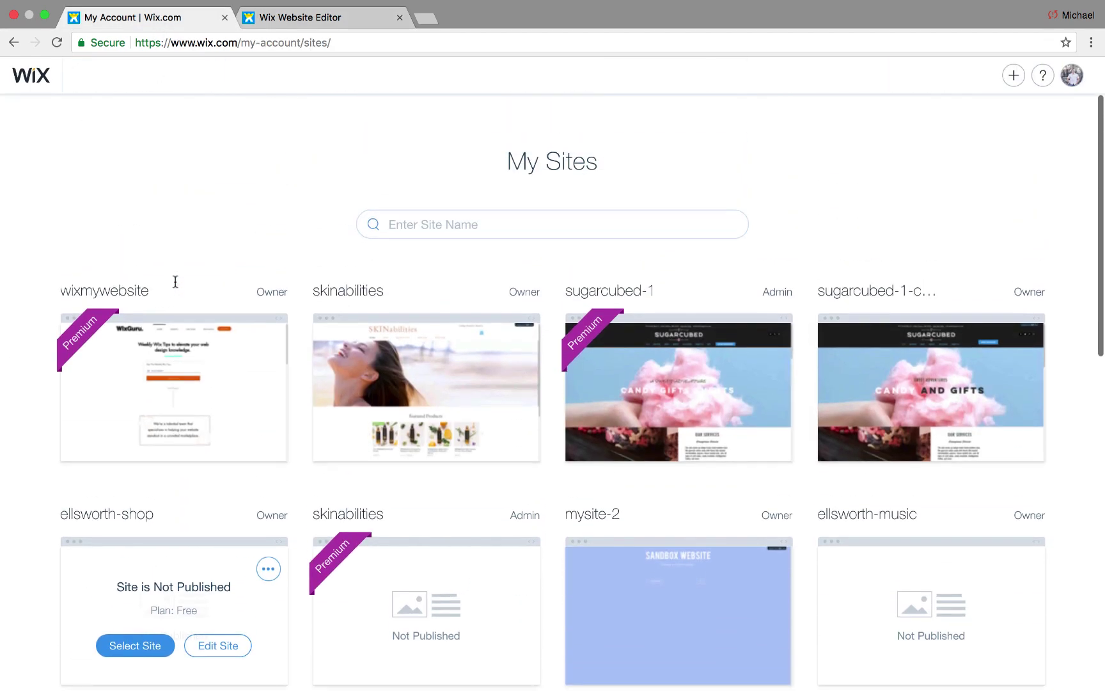
mouse_move(235, 333)
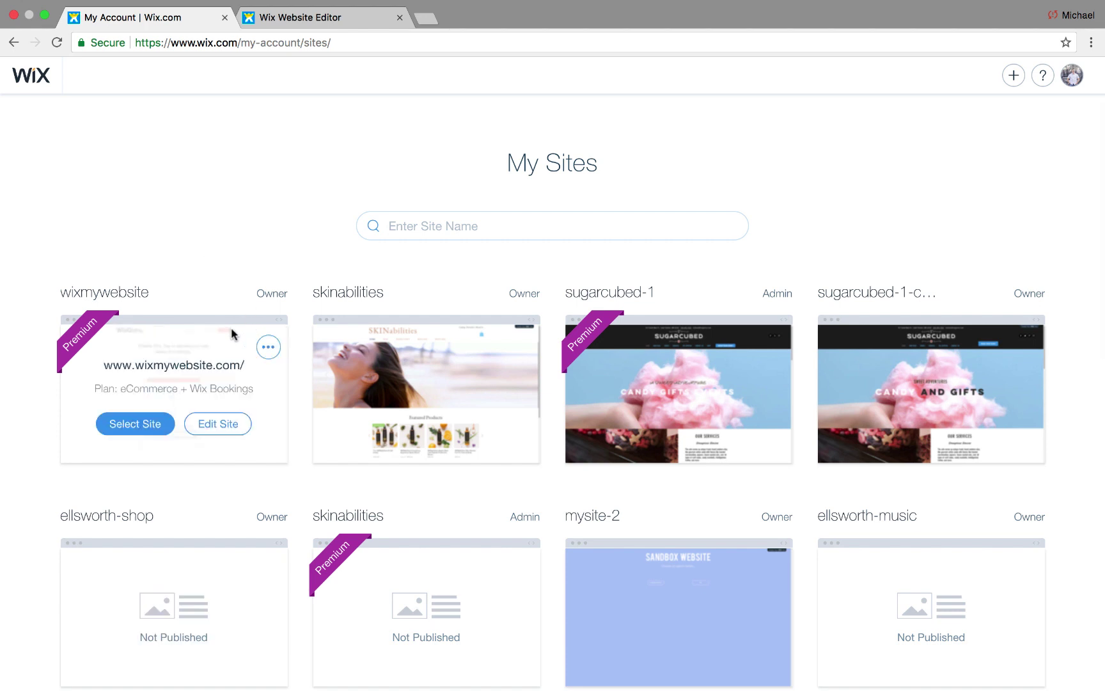
click(268, 349)
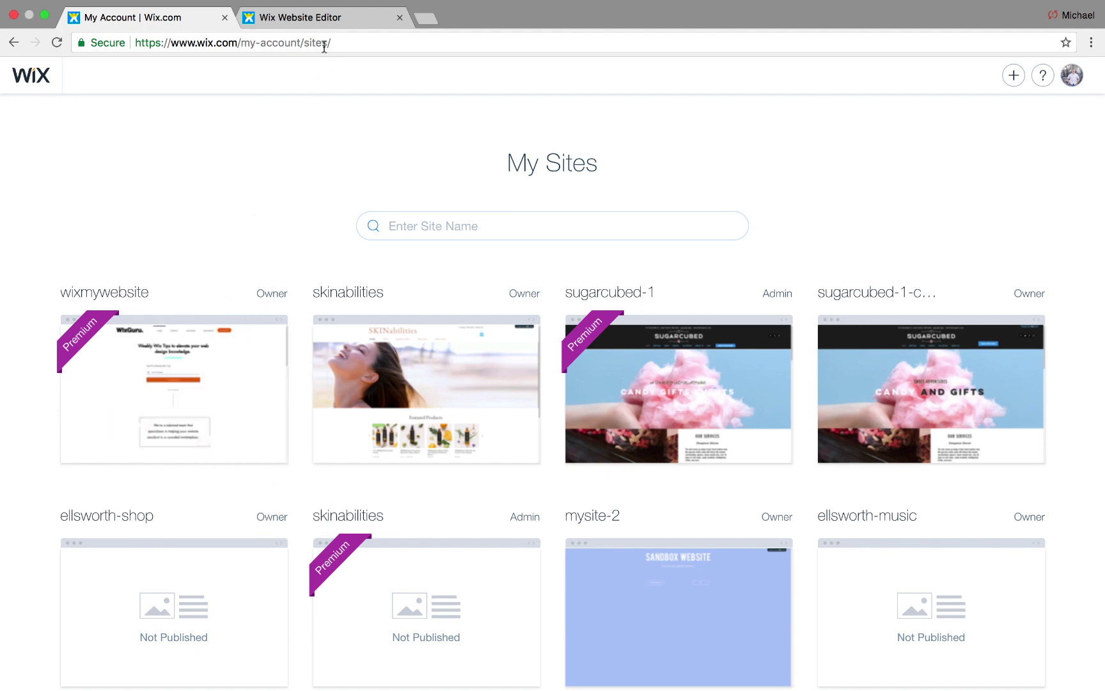
click(313, 18)
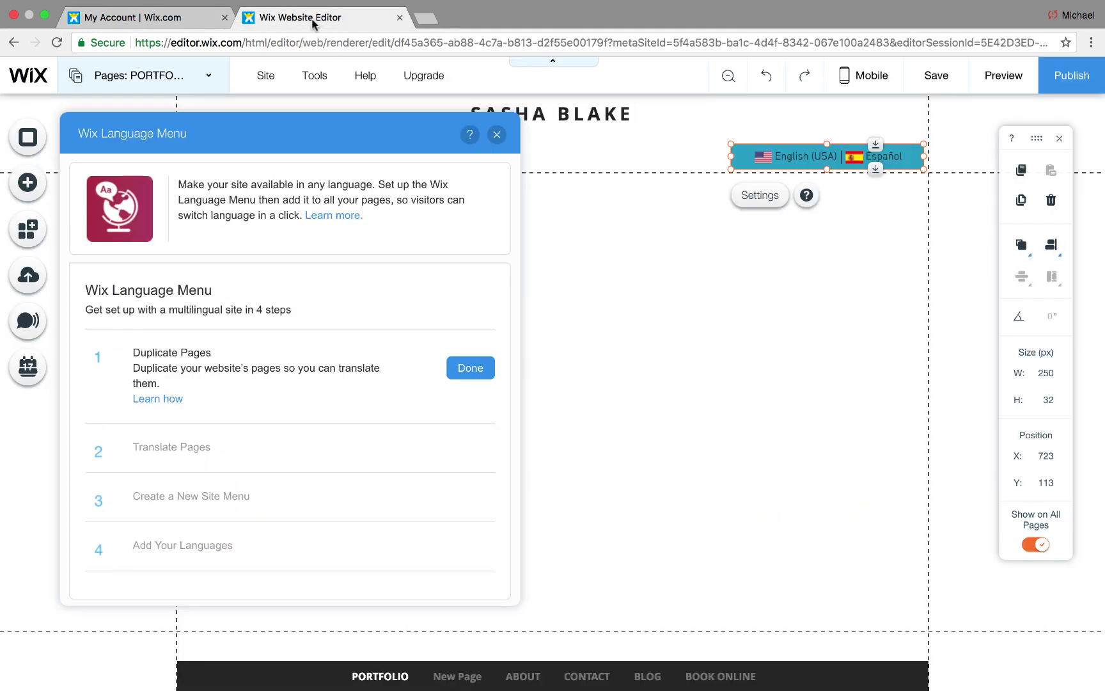
- Close the setup guide and nudge the language switcher up to Y 101
click(497, 135)
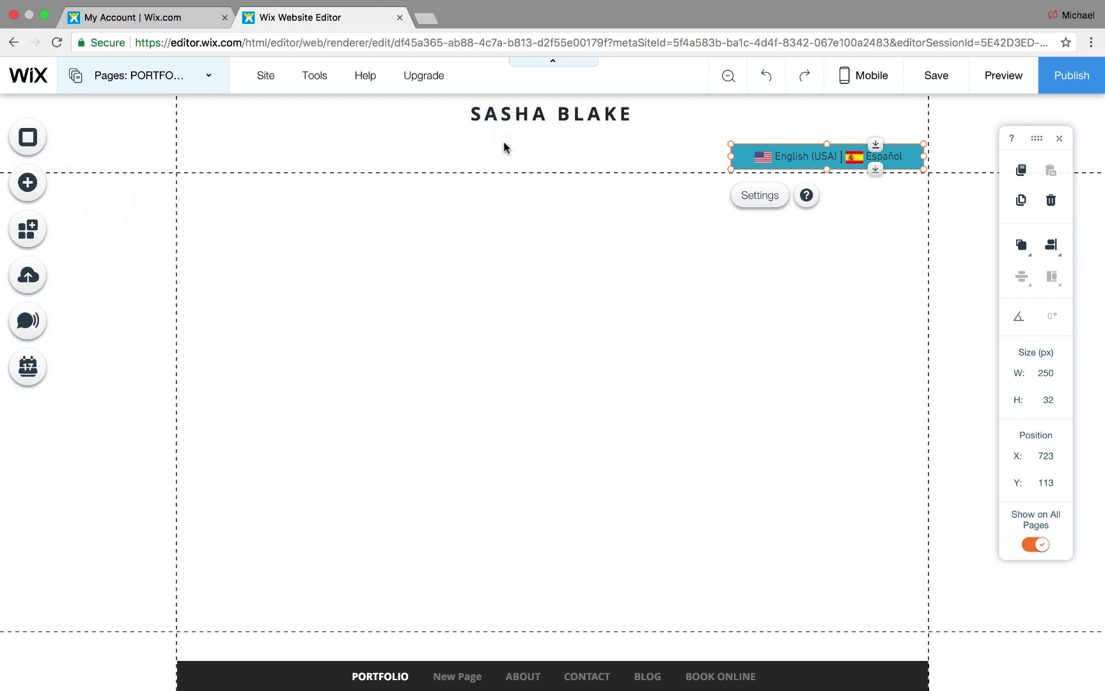
drag(803, 156, 804, 148)
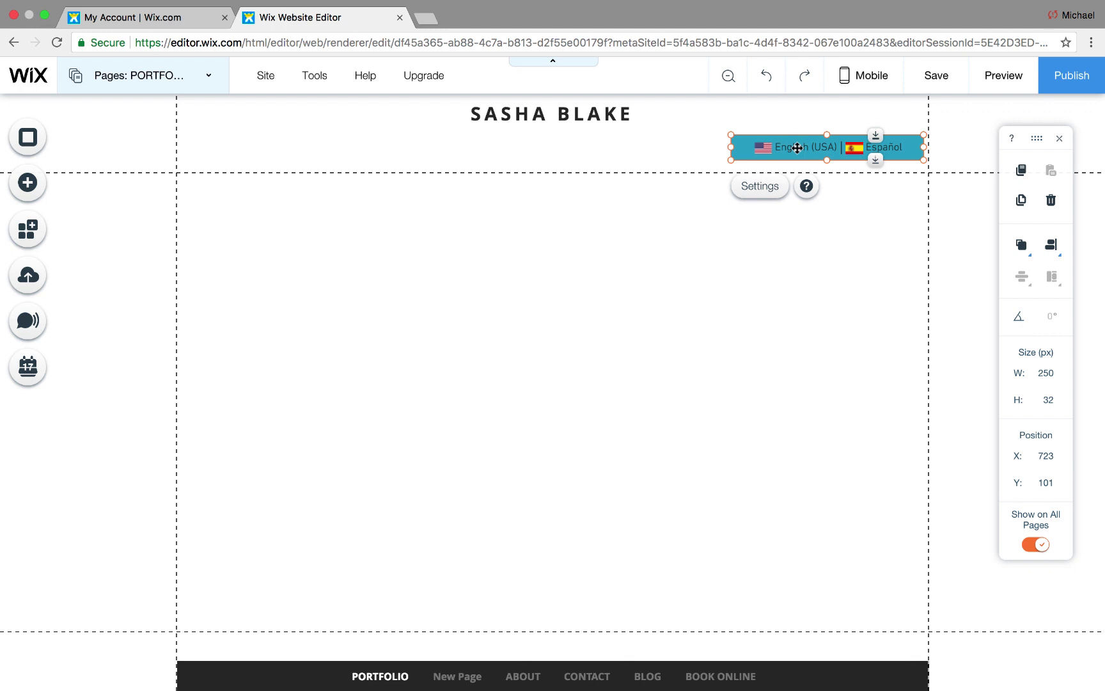
- Mark the Duplicate Pages, Translate Pages and Create a New Site Menu steps as done
double_click(796, 148)
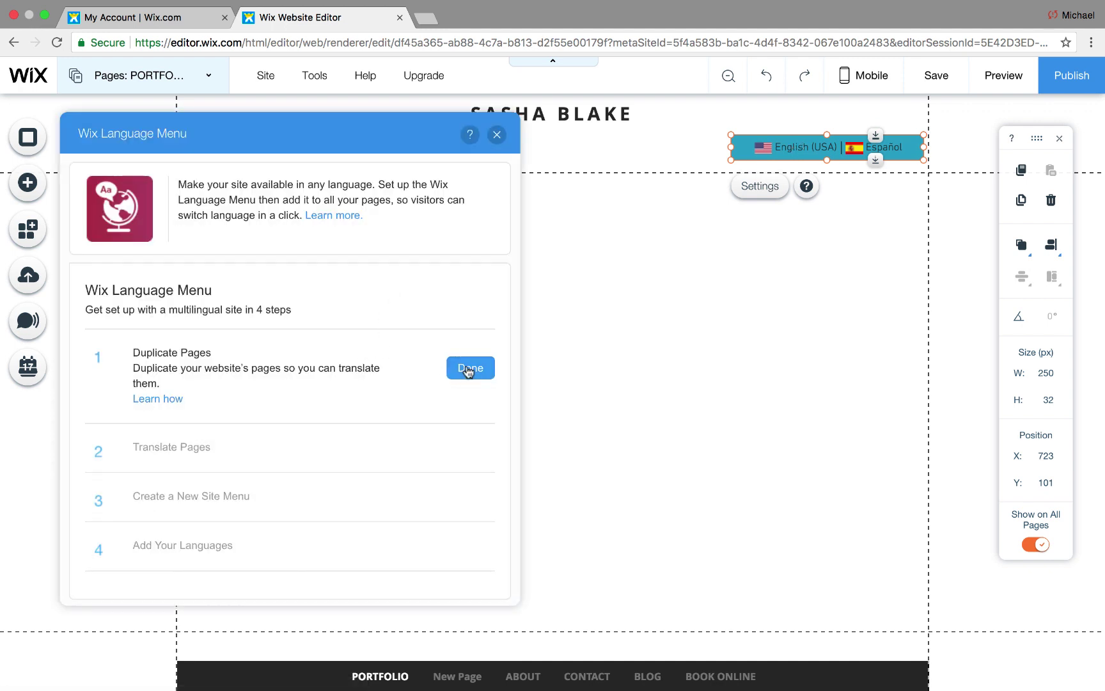
click(469, 370)
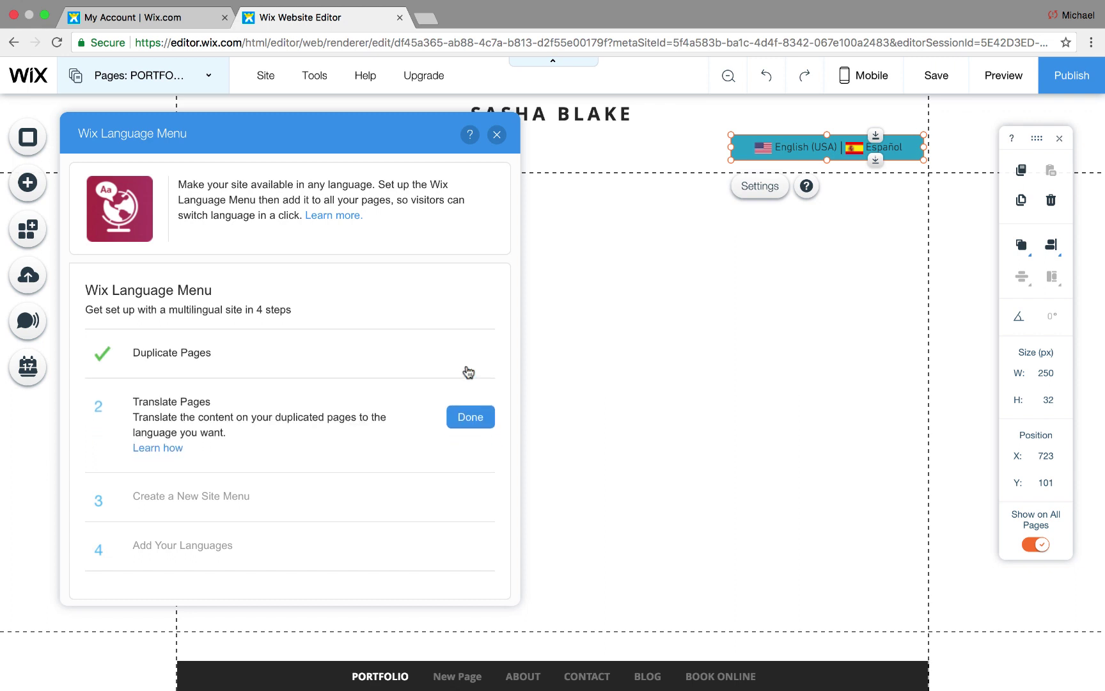
click(470, 417)
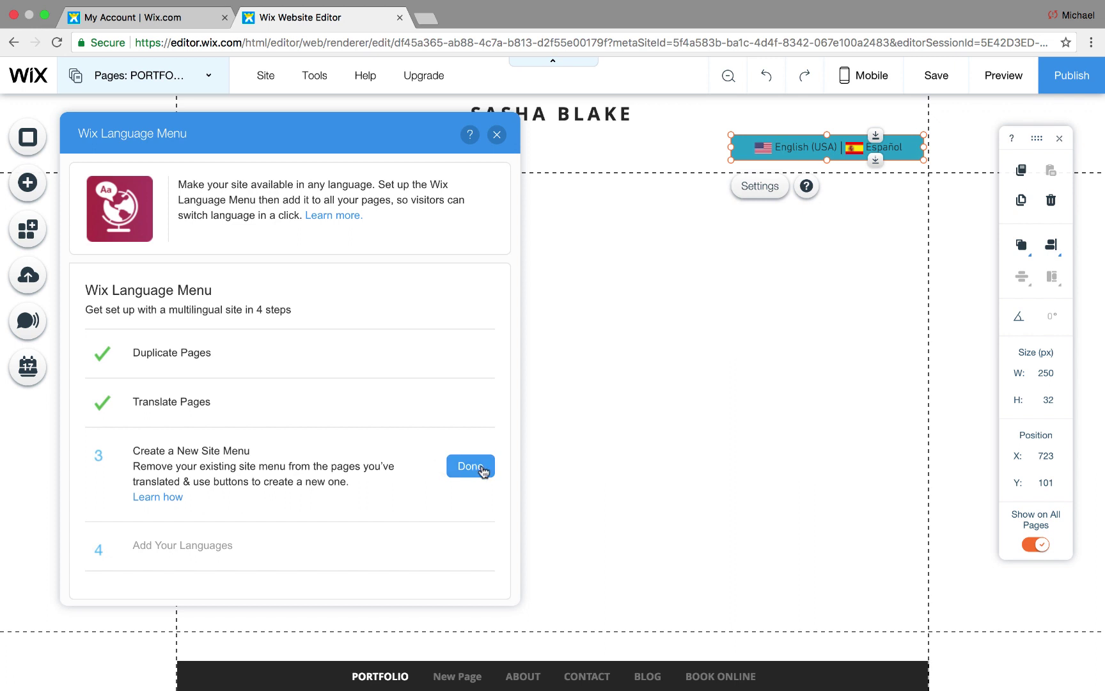
click(483, 471)
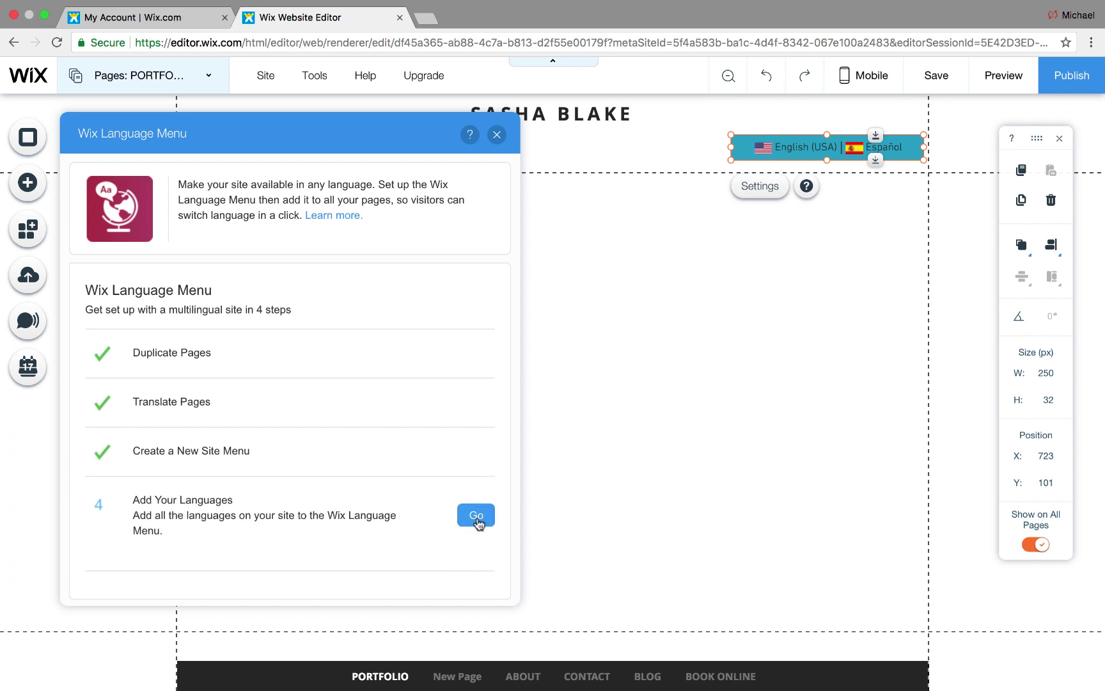
- Set BLOG as the home page for the English (USA) language
click(475, 516)
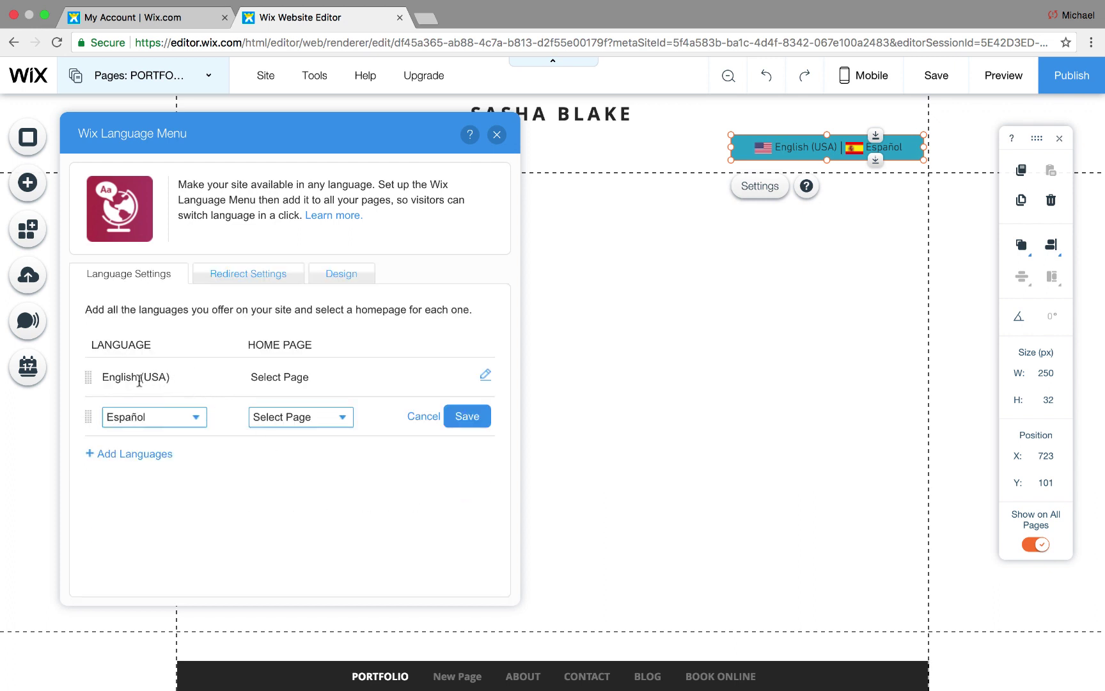
click(485, 376)
click(343, 379)
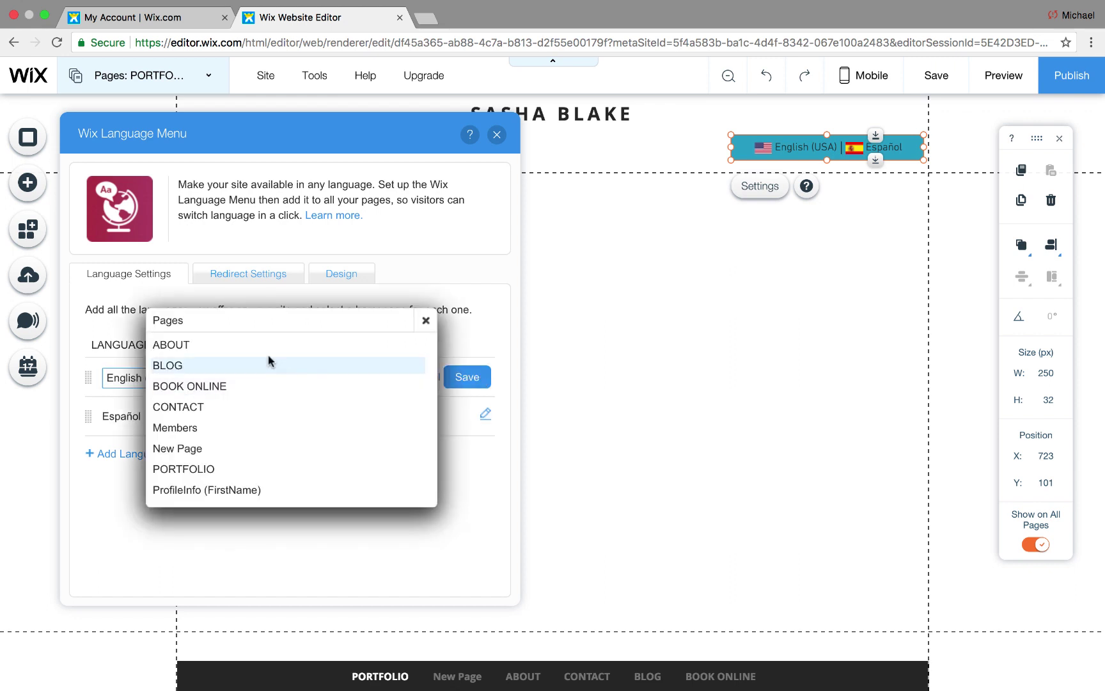
scroll(254, 358, down, 1)
scroll(254, 375, up, 1)
scroll(249, 368, down, 3)
scroll(248, 363, up, 3)
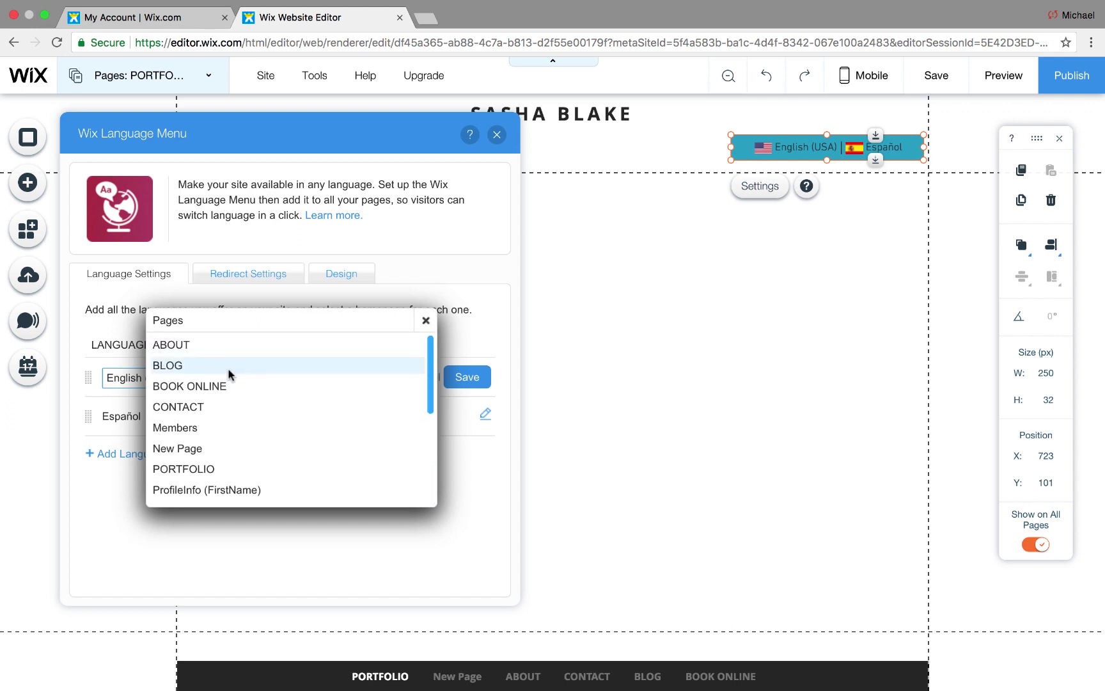
click(450, 382)
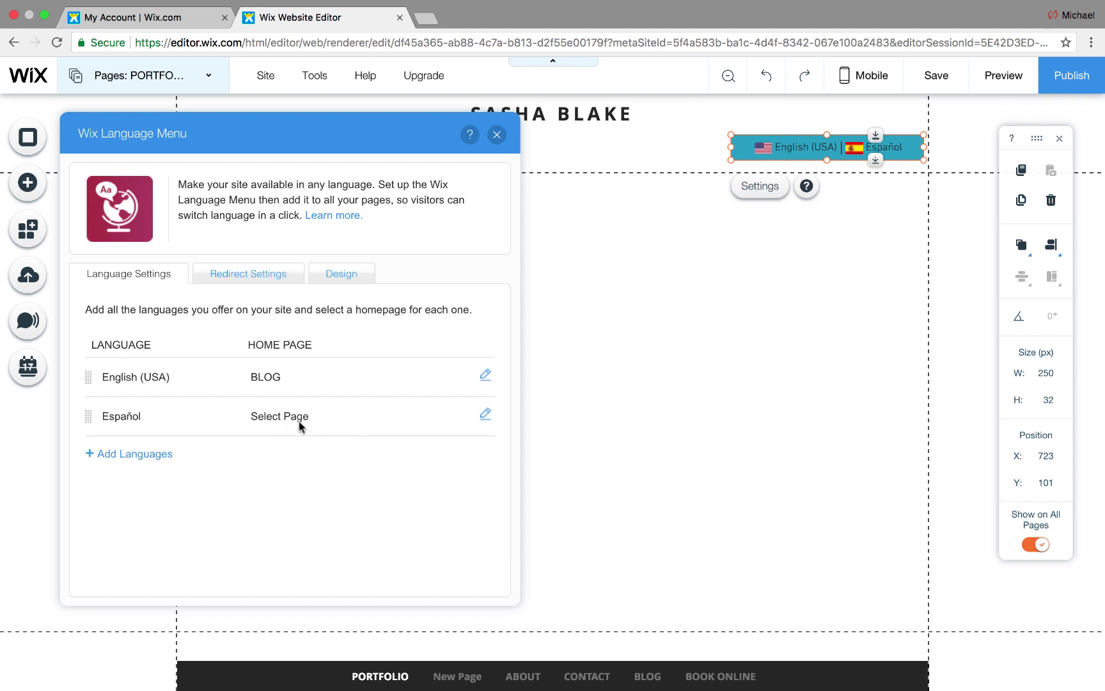
- Close the language settings and add a blank page titled 'Spanish Connection'
click(497, 134)
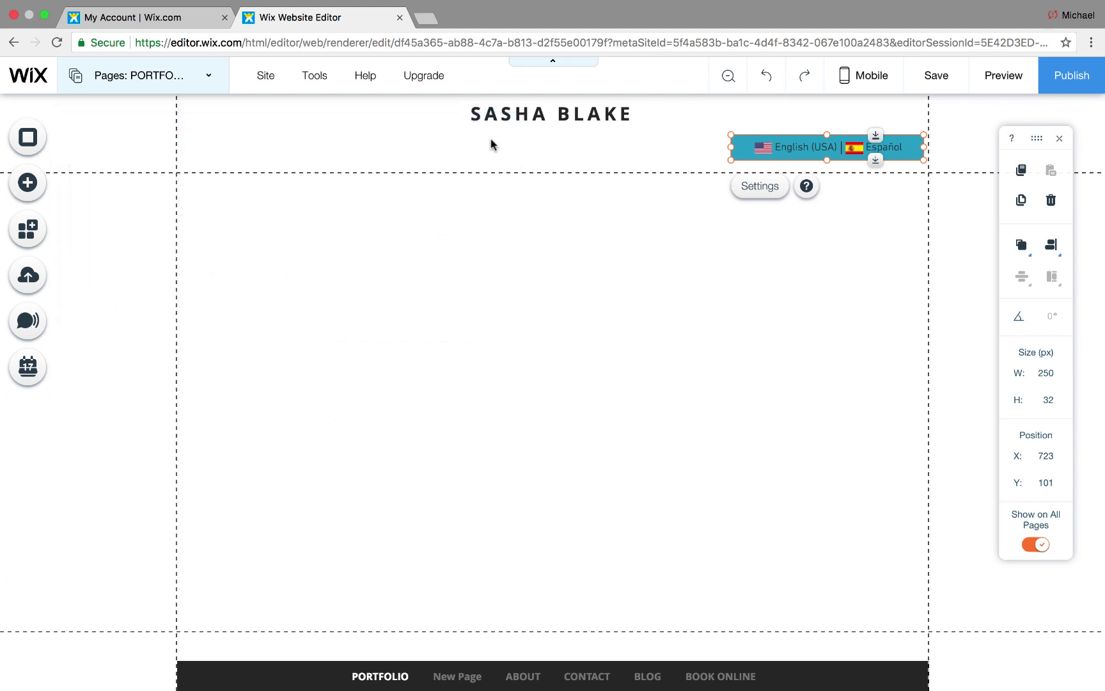
click(184, 75)
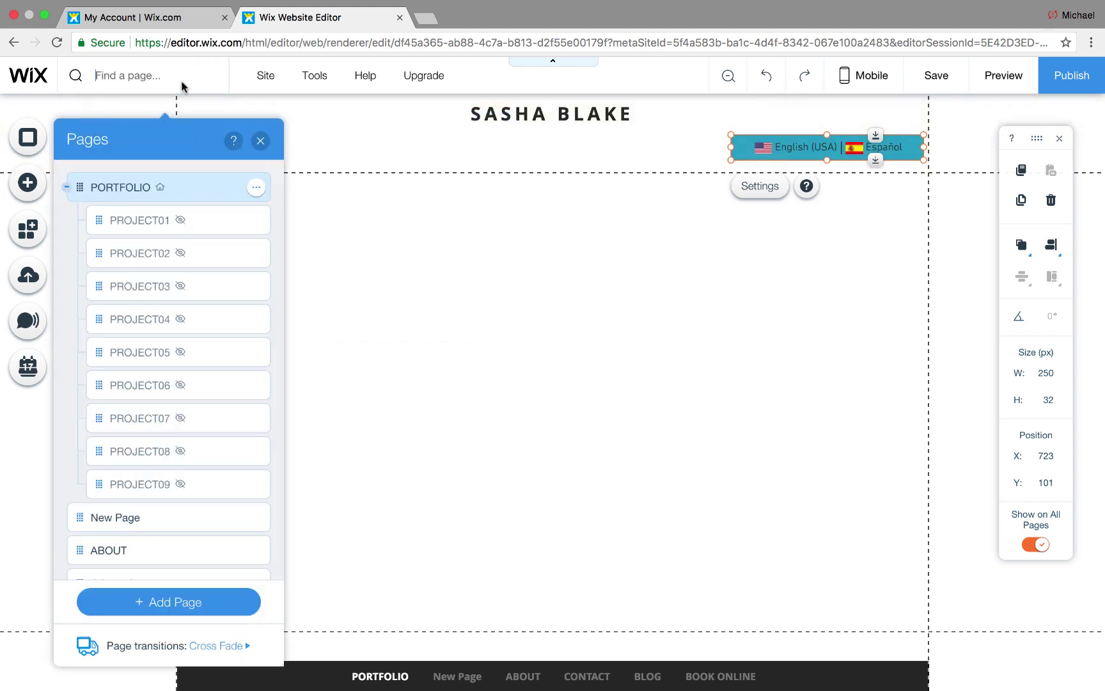
click(201, 604)
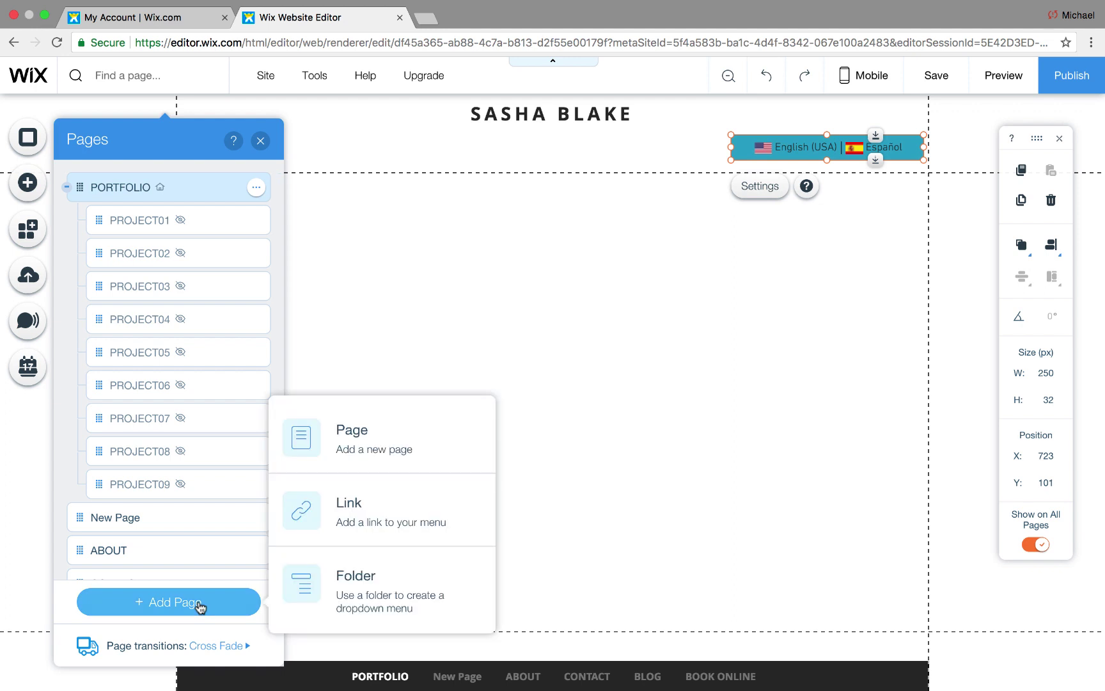
click(353, 452)
key(BackSpace)
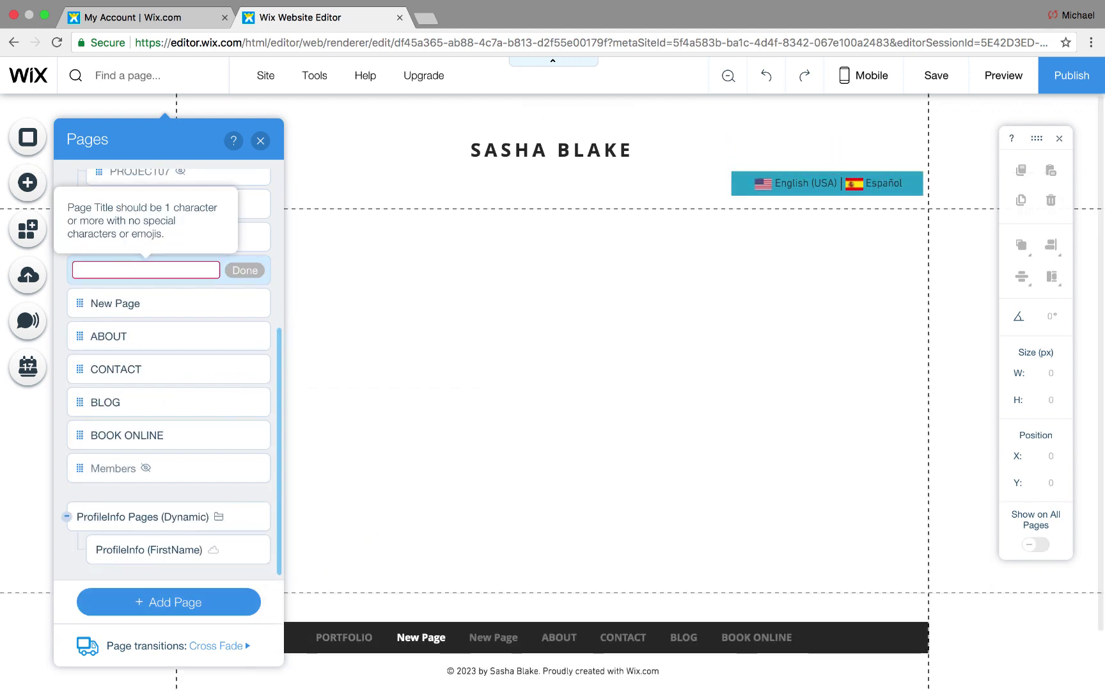
text(Spanish Con)
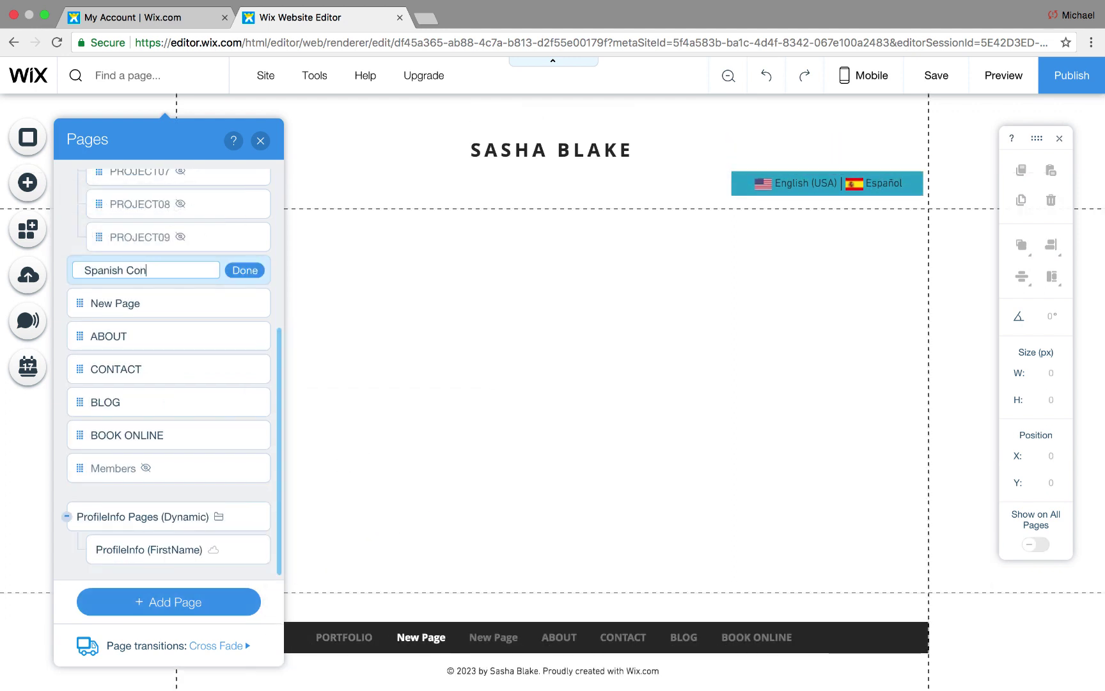
text(nection)
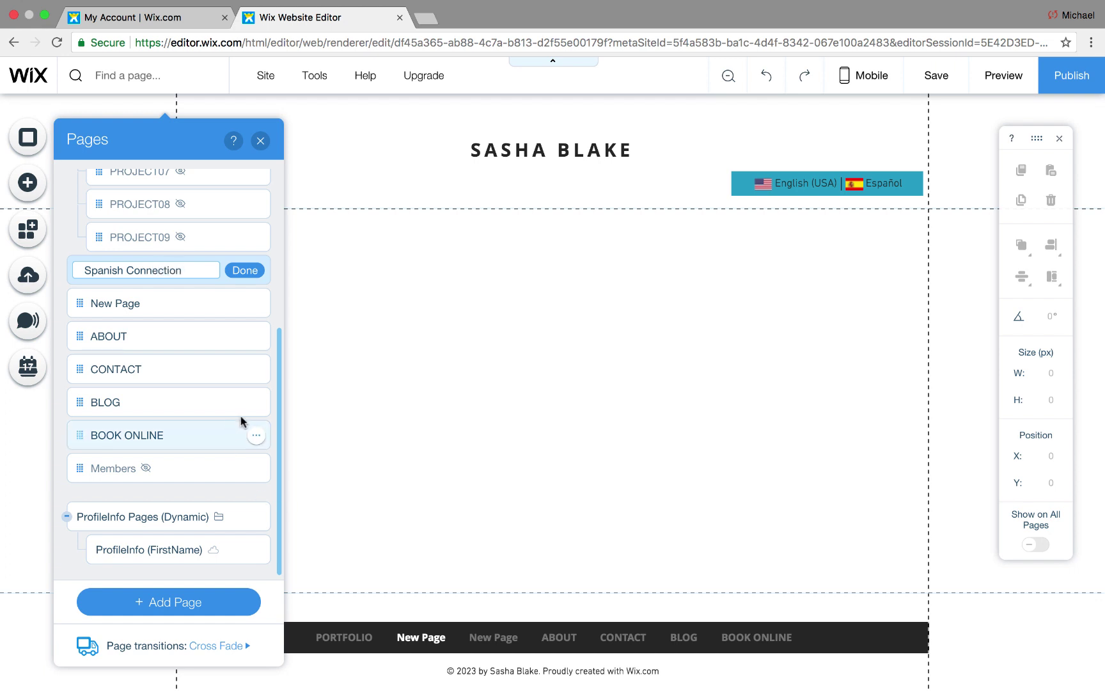
- Confirm the page name, then add a dark themed button and move it slightly higher
click(257, 271)
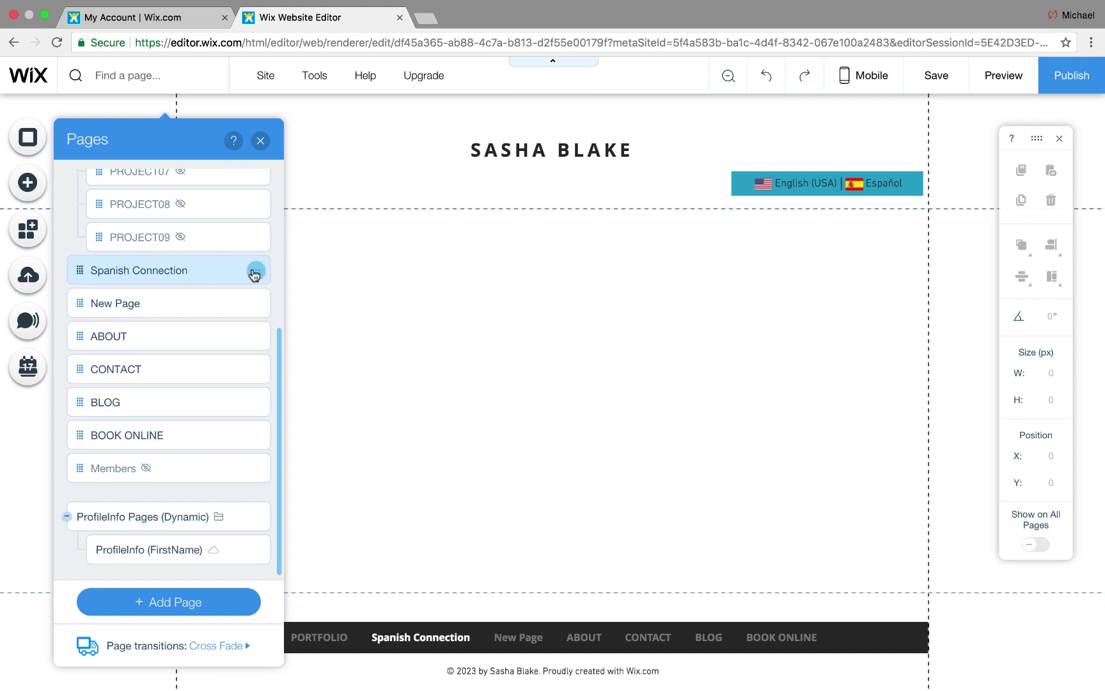
click(261, 141)
click(27, 184)
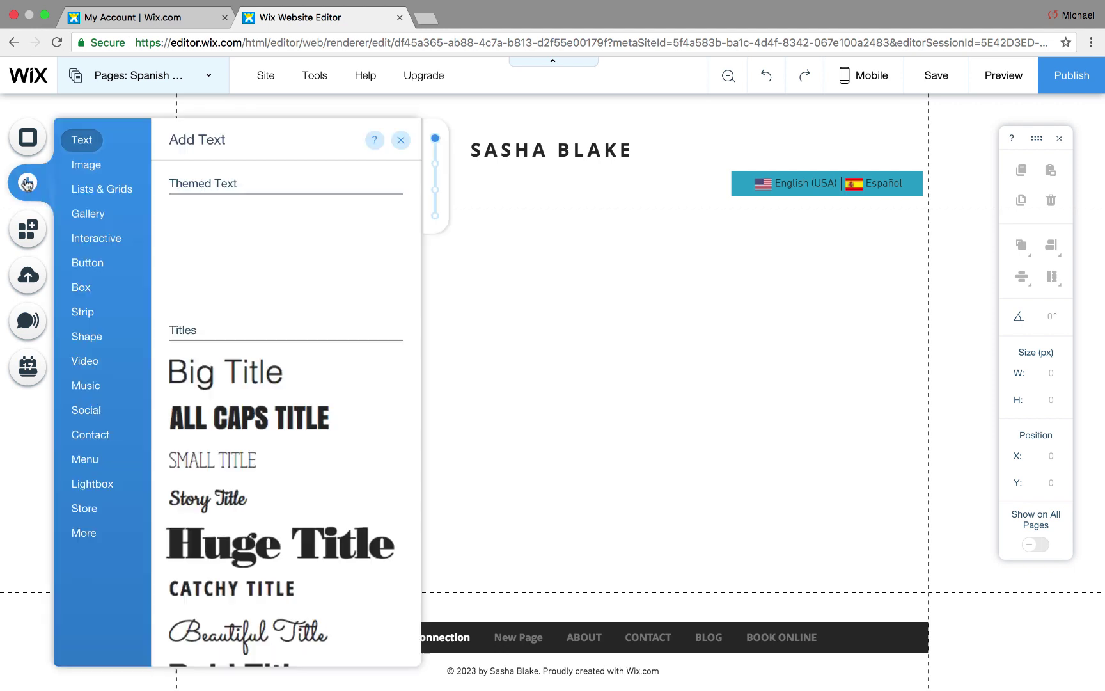
click(86, 262)
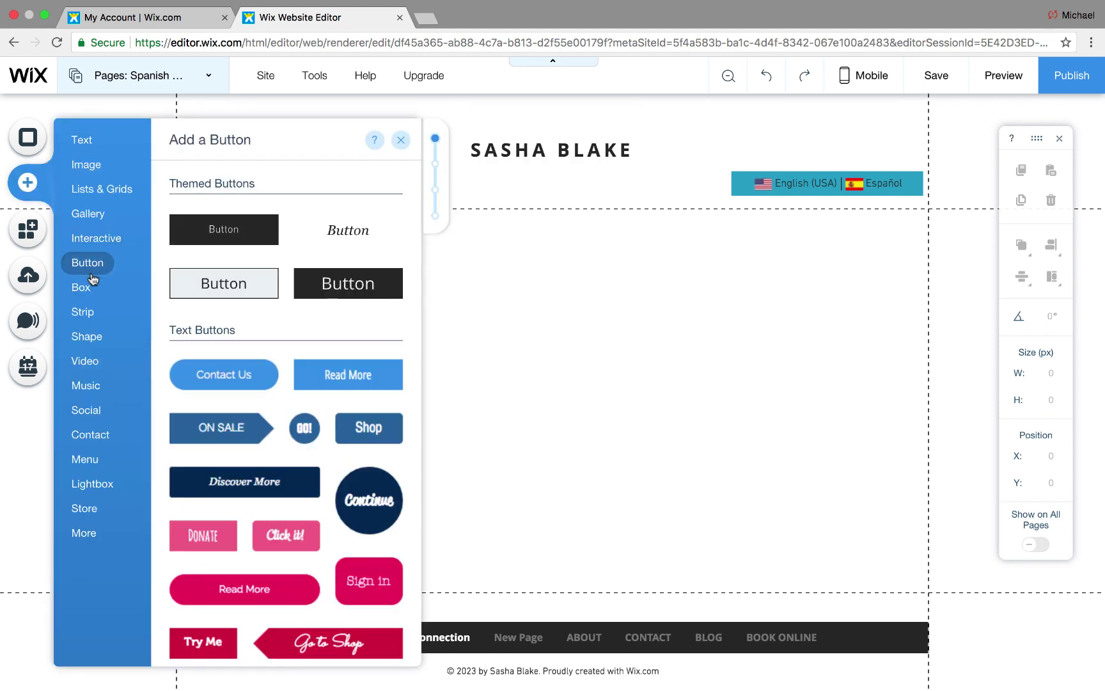
click(229, 224)
drag(559, 391, 559, 363)
- Label the button 'Enter Spanish Website' without a link and widen it to 187 px
double_click(559, 364)
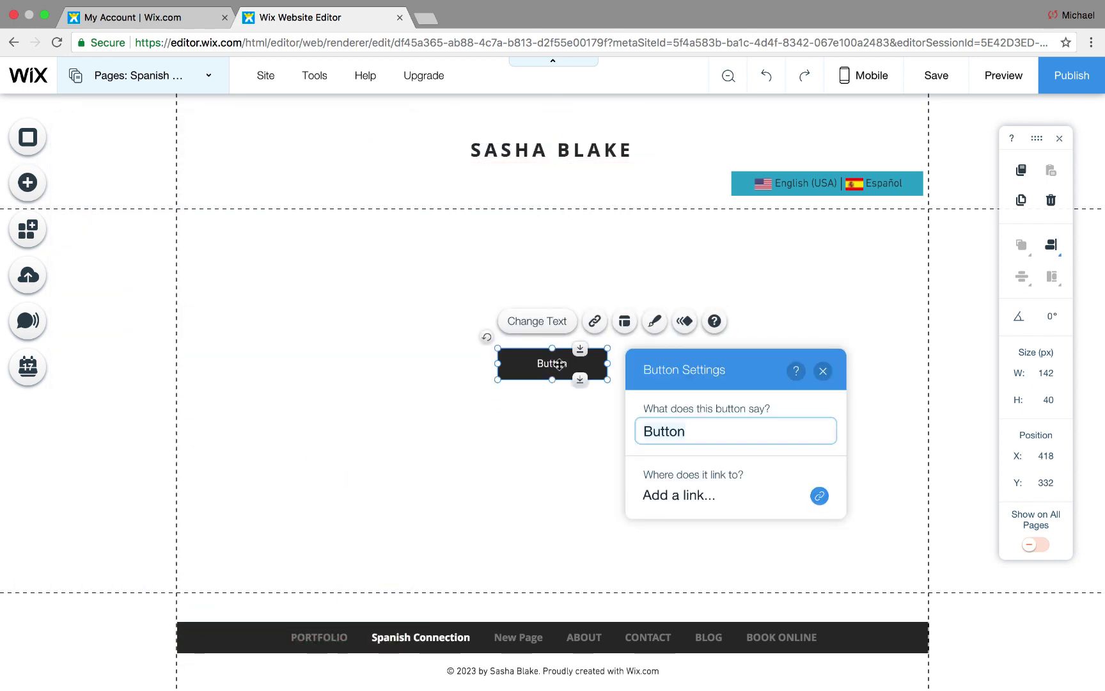
key(BackSpace)
text(Enter)
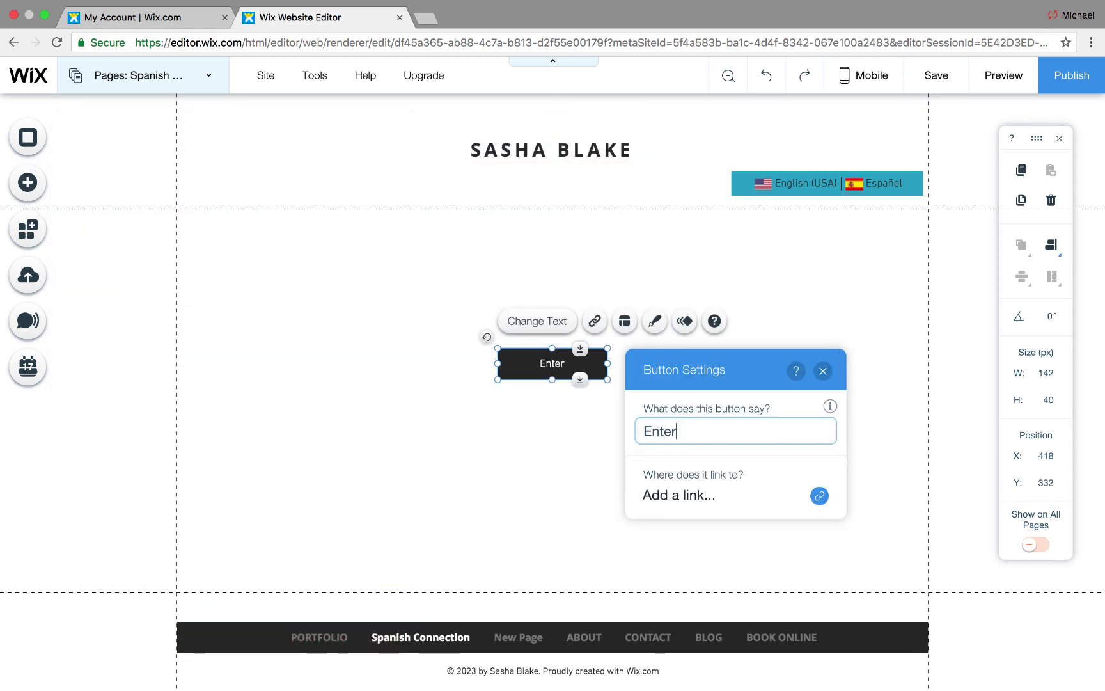
text( Spanish )
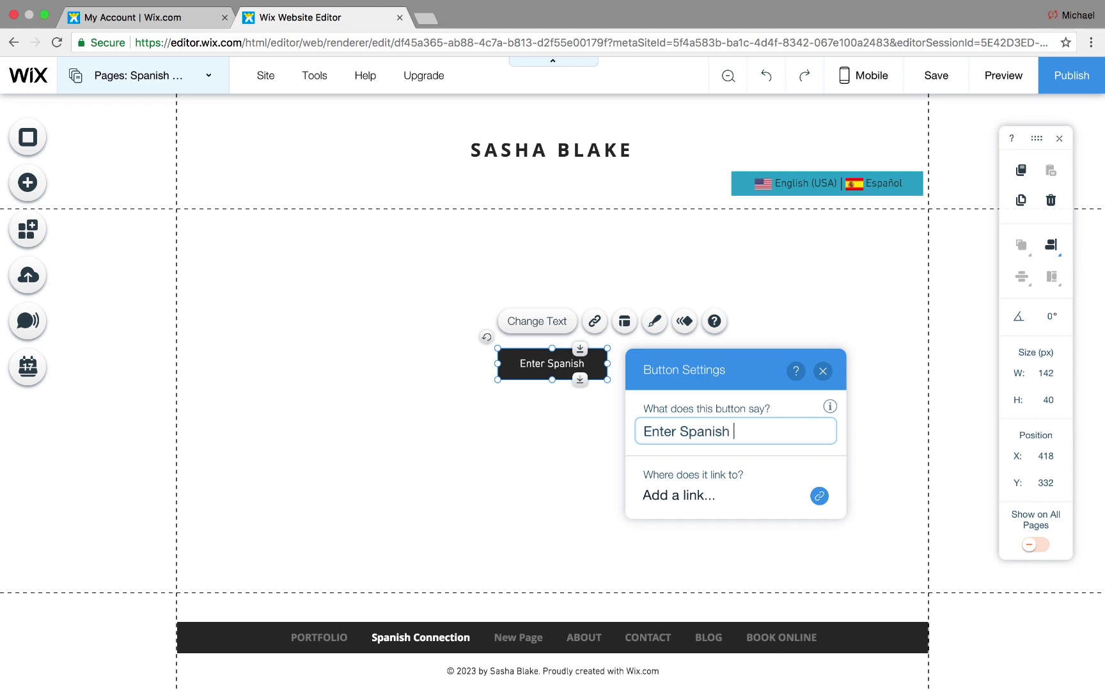
text(Website)
click(725, 493)
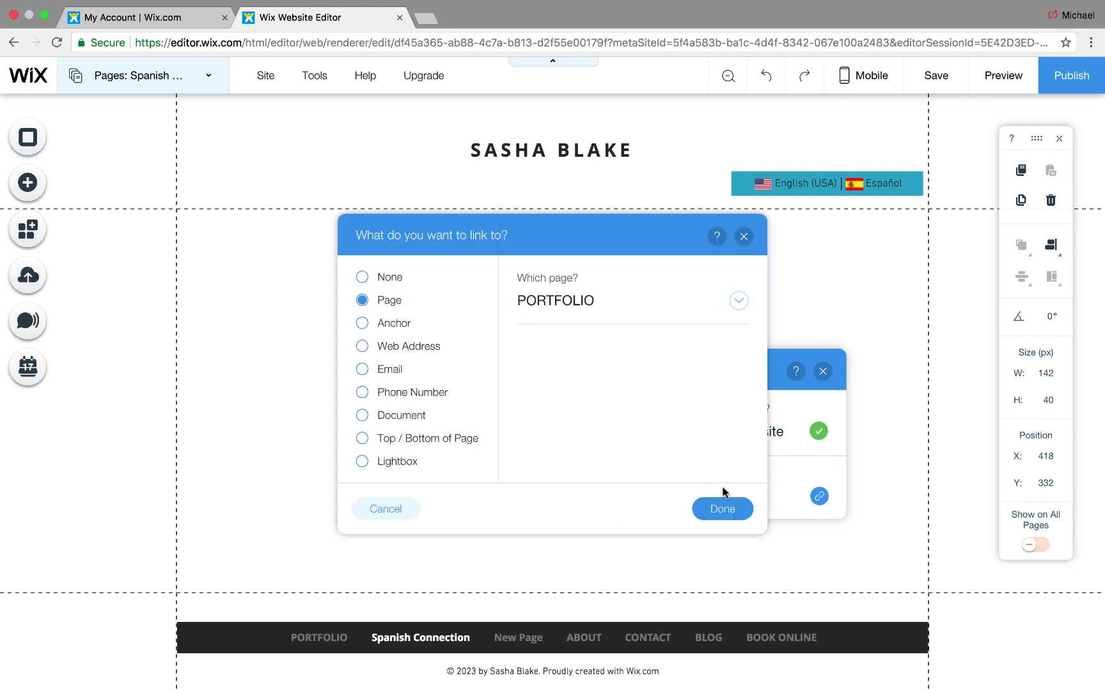
click(420, 345)
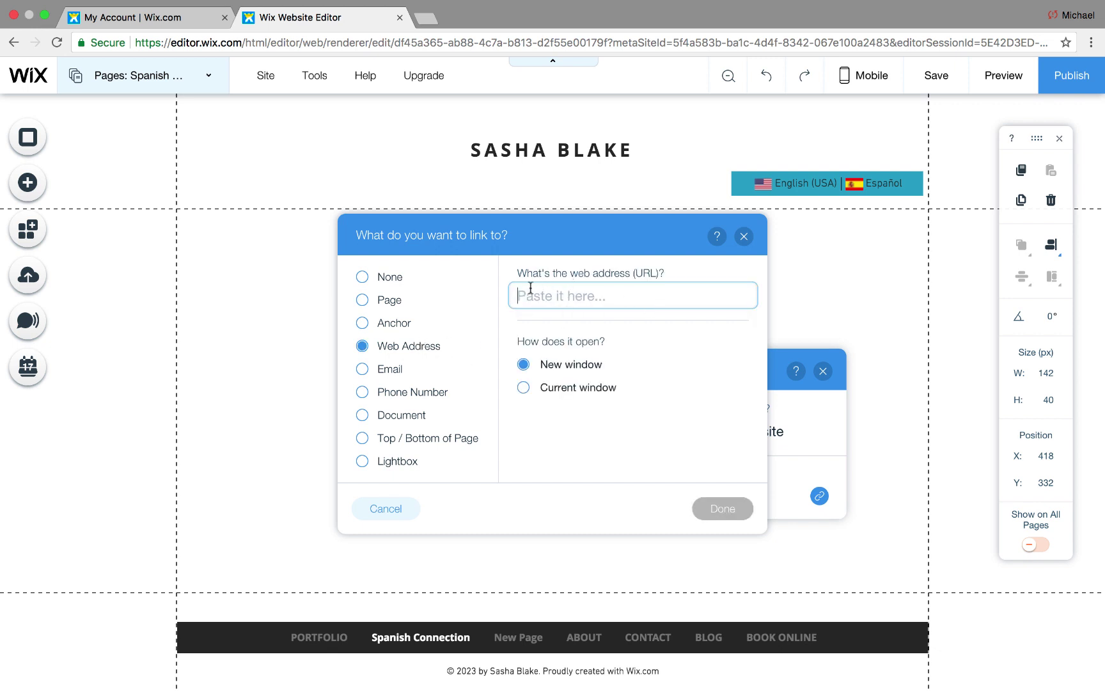
click(745, 238)
click(822, 371)
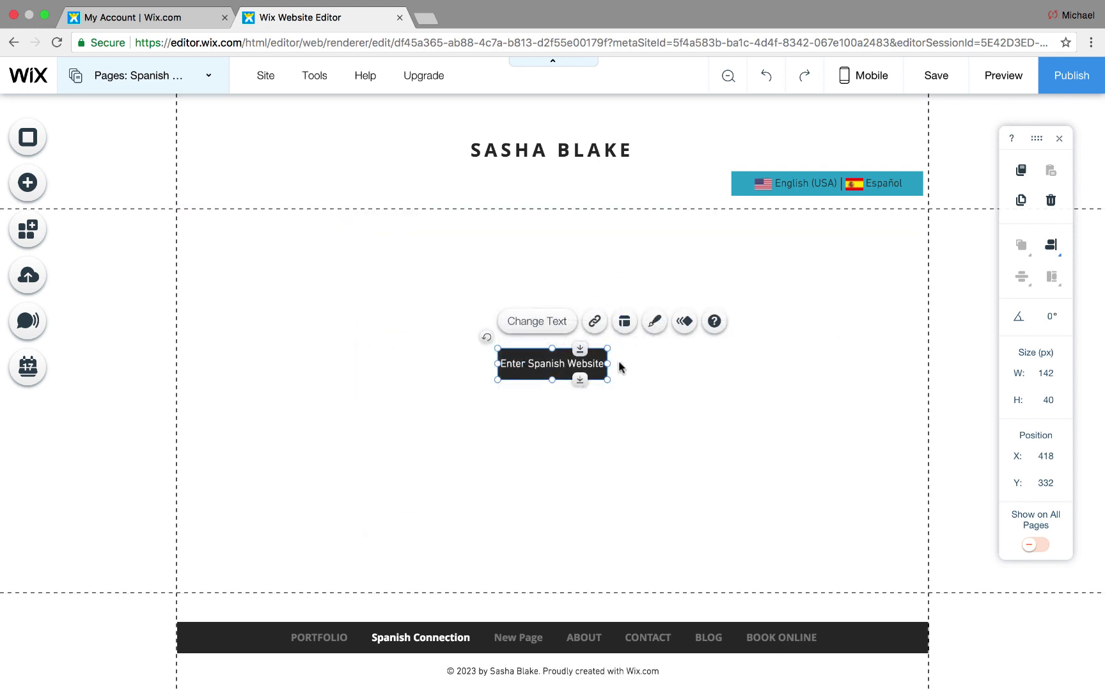
mouse_move(607, 363)
mouse_down()
mouse_move(641, 363)
mouse_move(564, 369)
mouse_move(598, 370)
mouse_up()
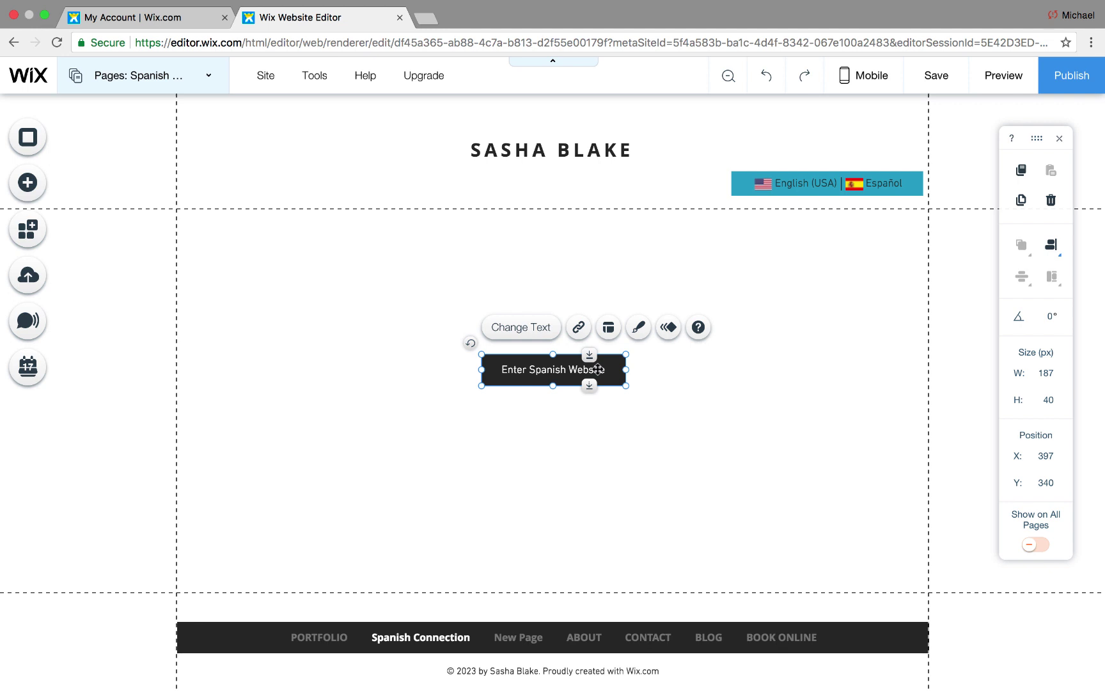
- Choose Spanish Connection as the Español home page in the Language Menu settings and save
double_click(803, 180)
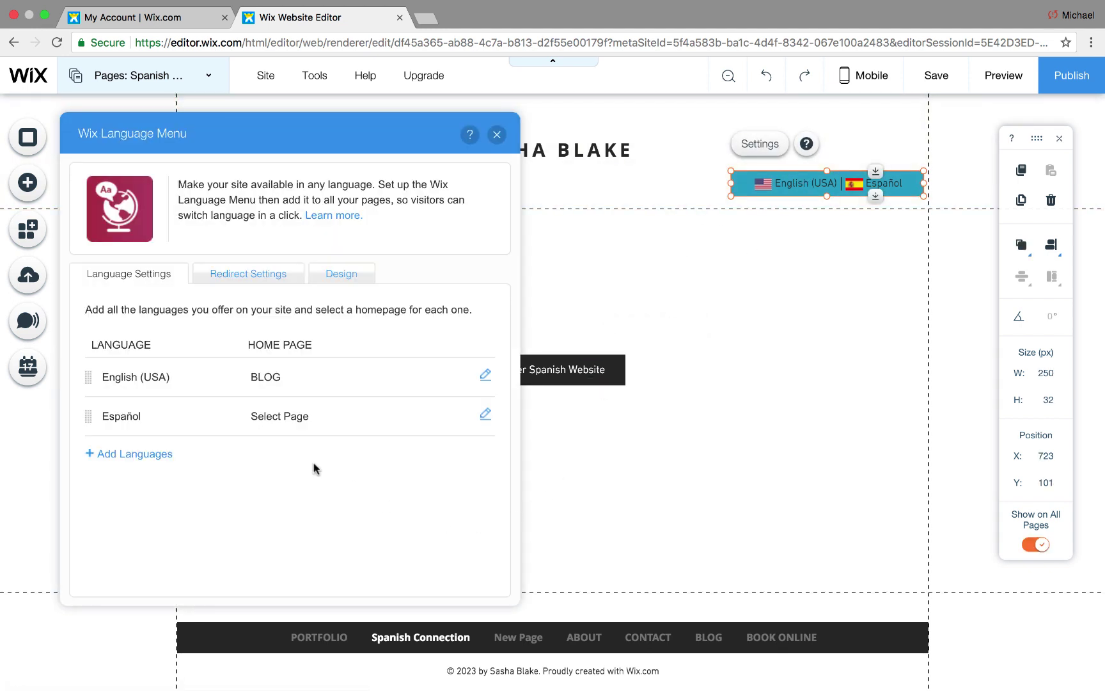
click(486, 414)
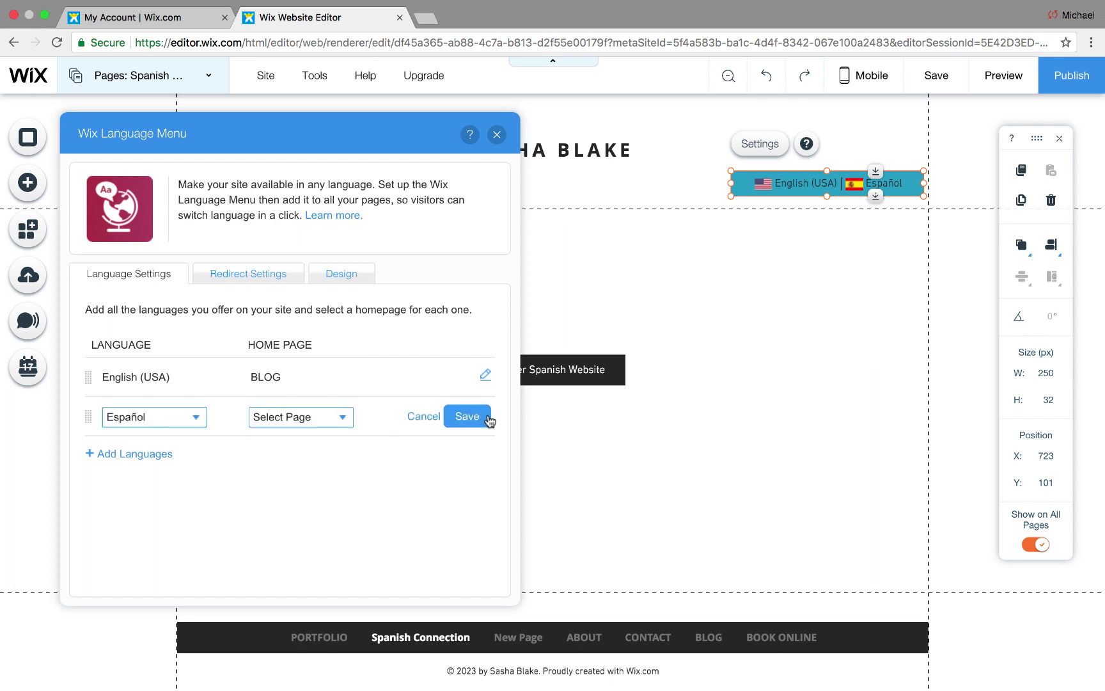
click(298, 426)
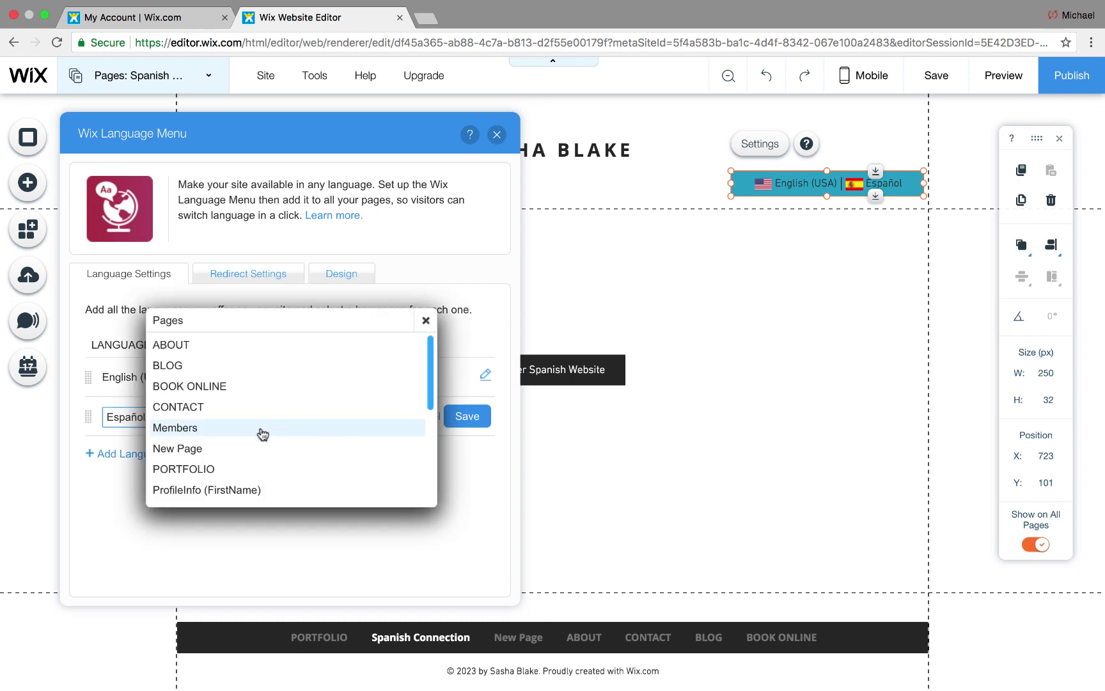
scroll(262, 433, down, 10)
scroll(265, 435, up, 1)
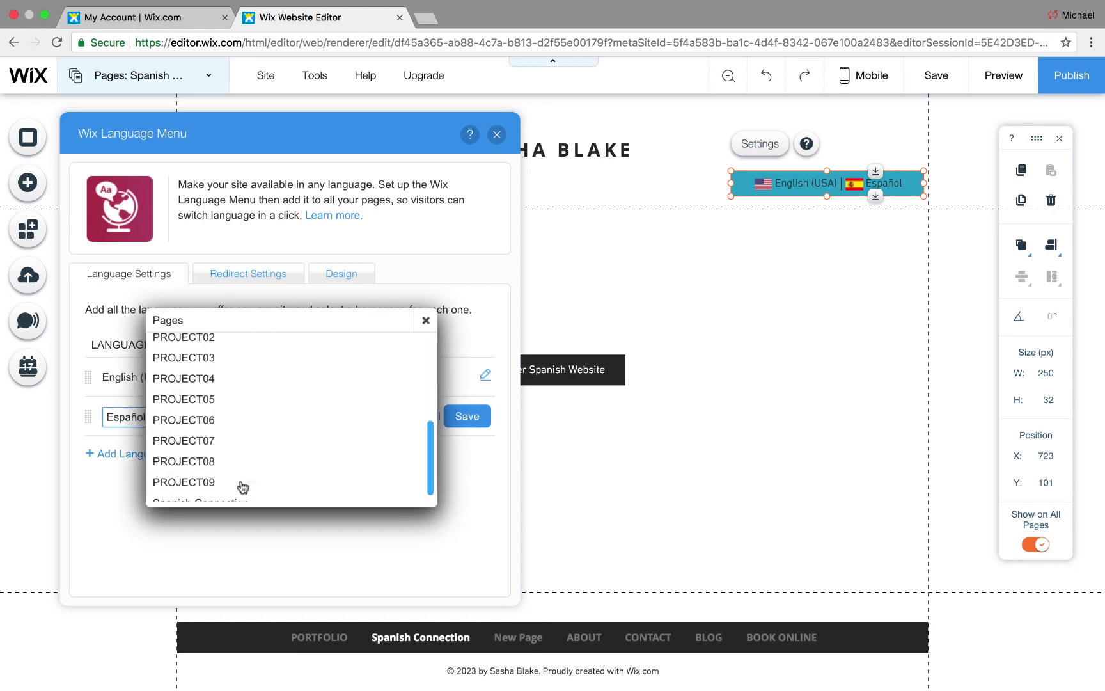
scroll(243, 485, up, 5)
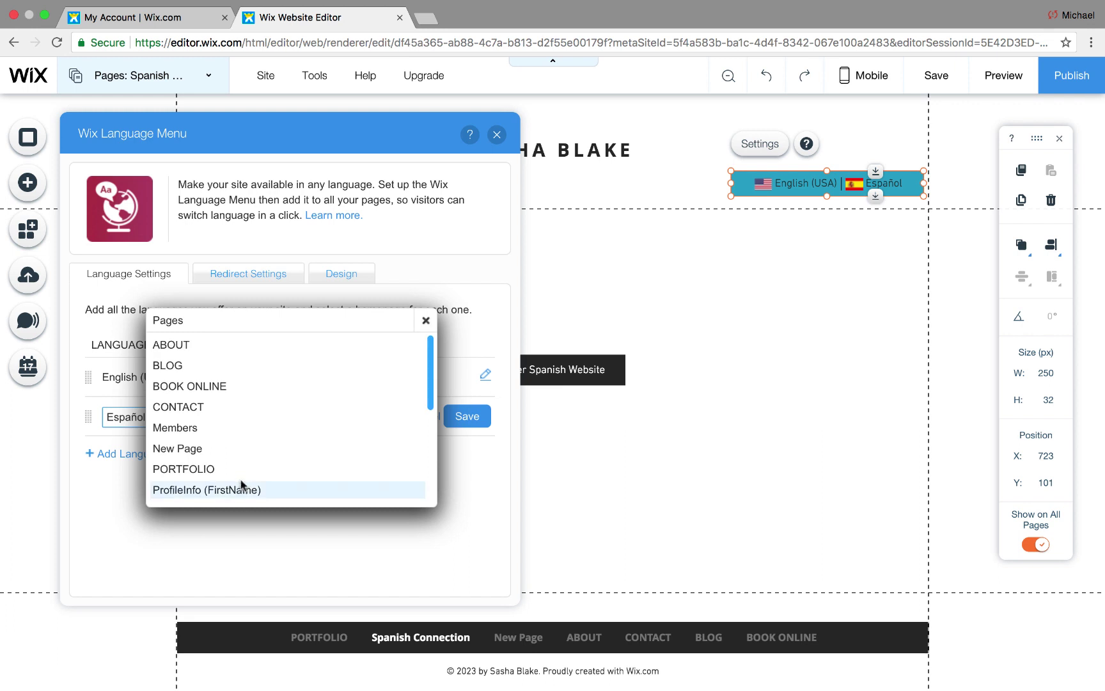
drag(431, 393, 430, 501)
click(254, 485)
click(470, 419)
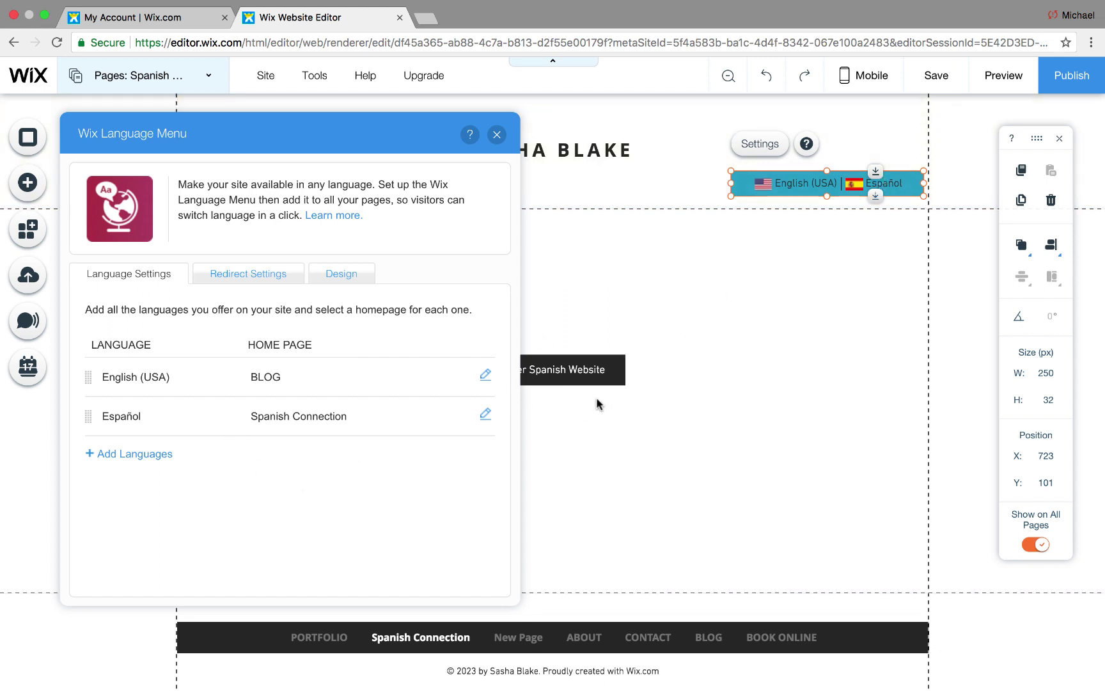
click(497, 135)
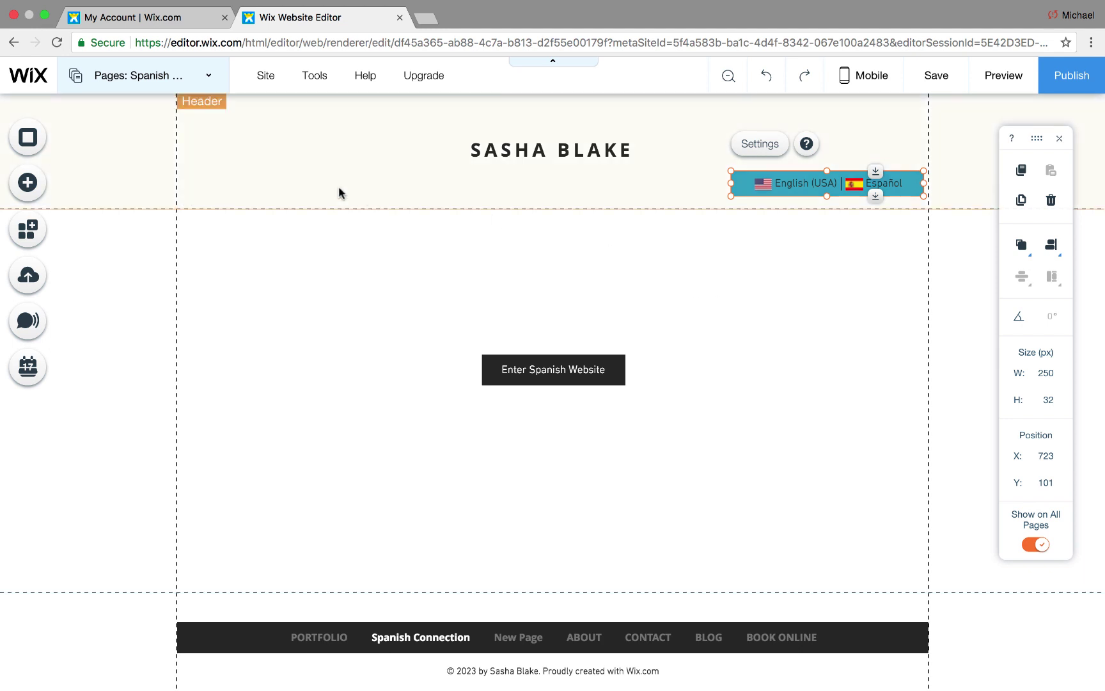
- Switch to the My Sites account tab and select the wixmywebsite site
click(145, 23)
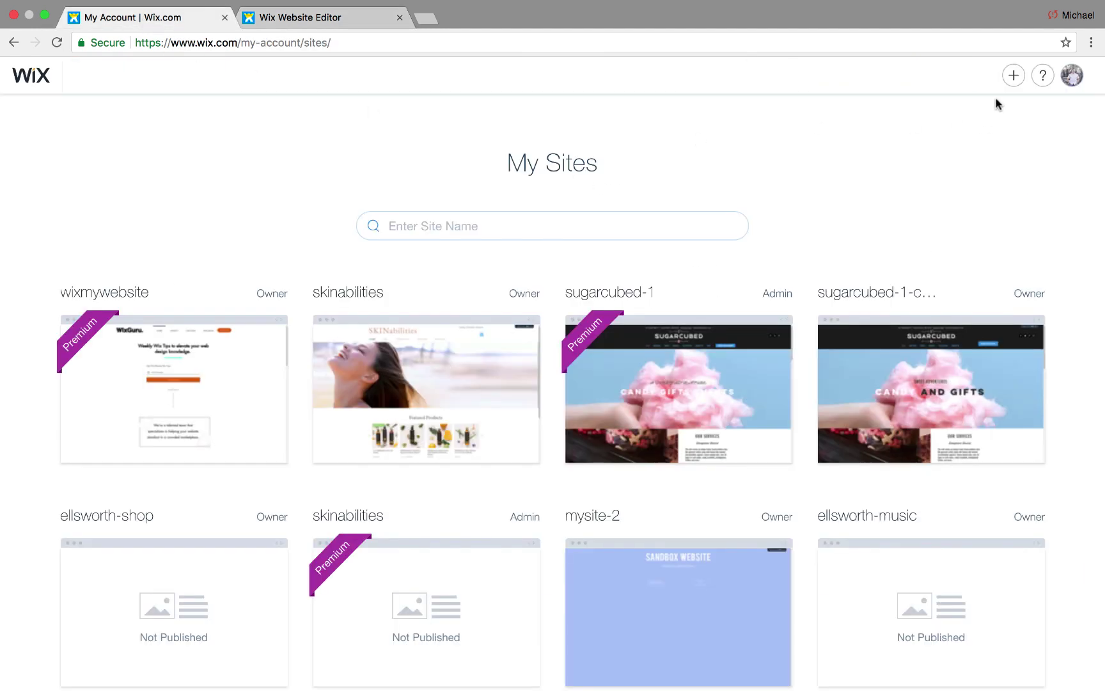
mouse_move(122, 455)
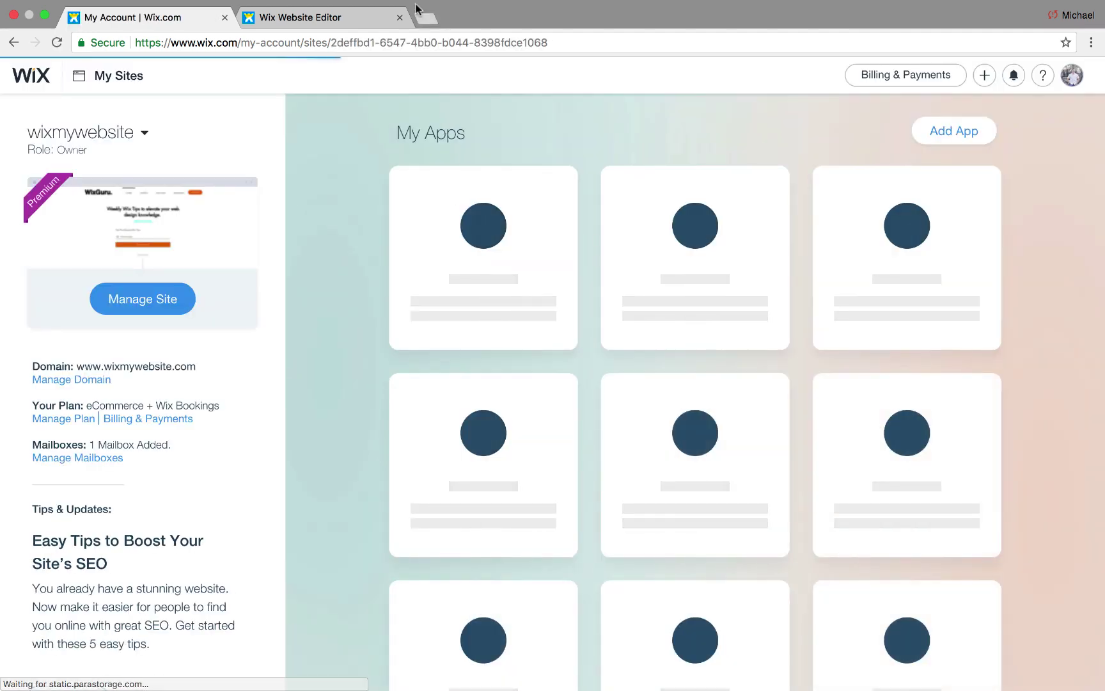
- In a new tab, search Google for 'add subdomain to wix'
click(424, 16)
text(add subdom)
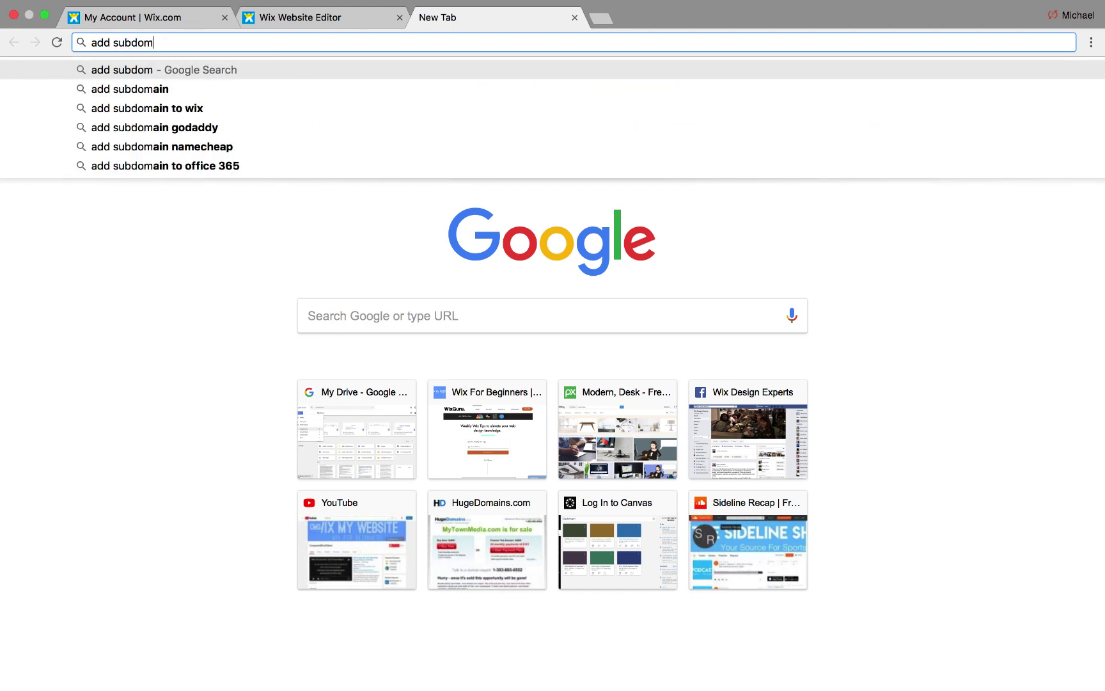
key(Down)
key(Down)
key(Return)
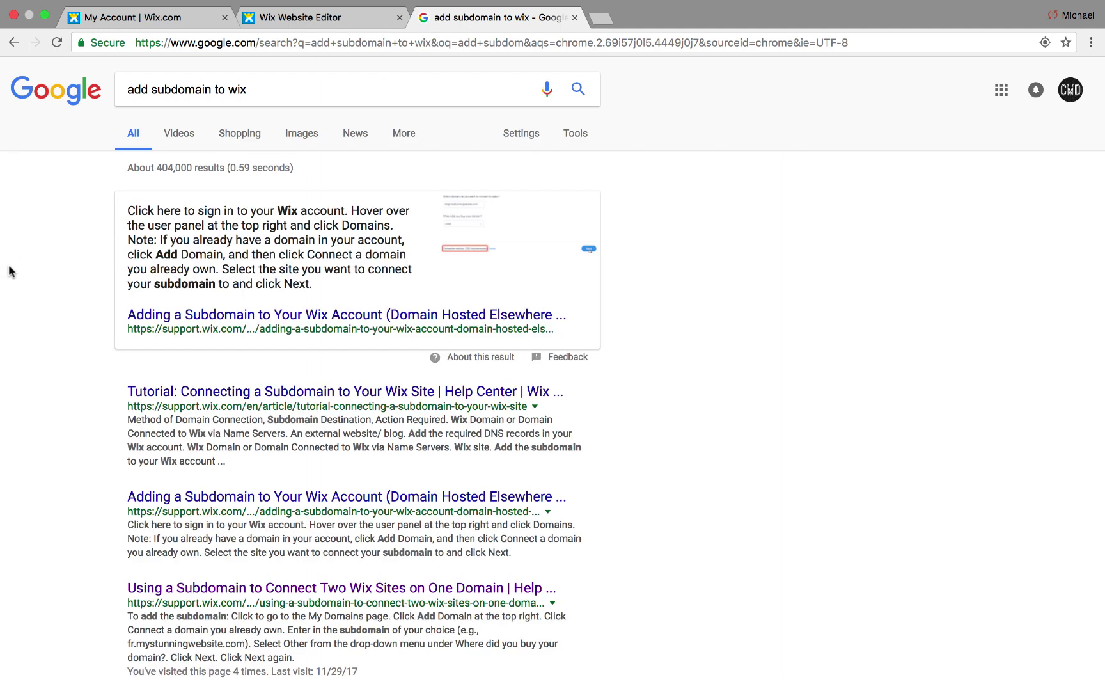
- Open the 'Tutorial: Connecting a Subdomain to Your Wix Site' article and scroll to its nine steps
click(236, 398)
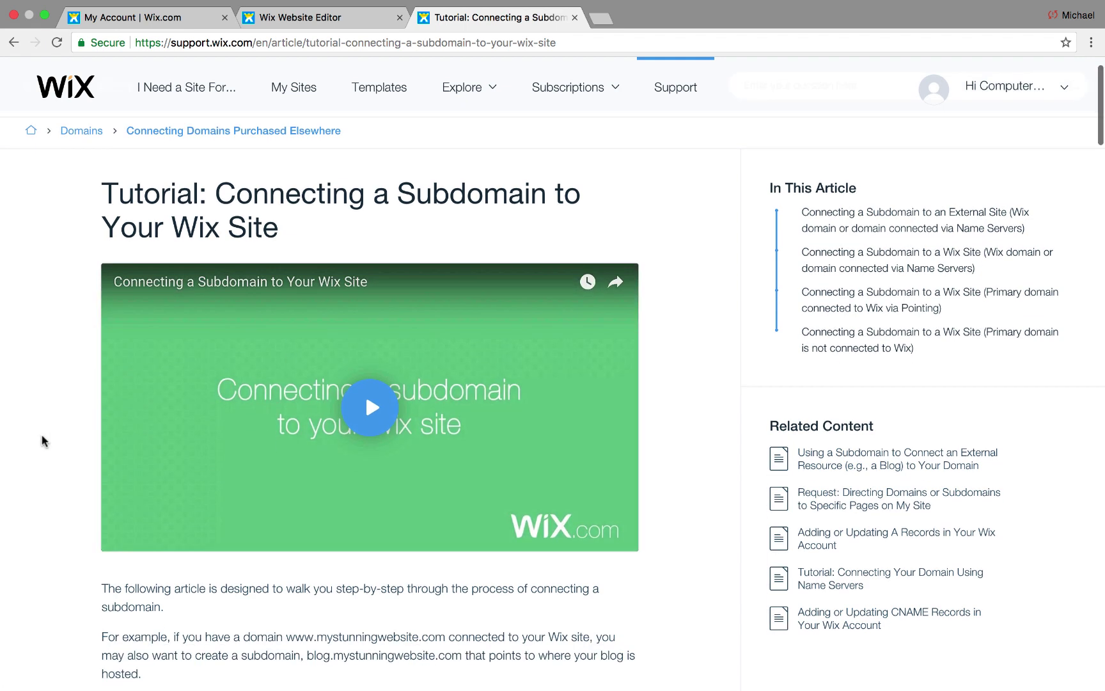
scroll(44, 440, down, 6)
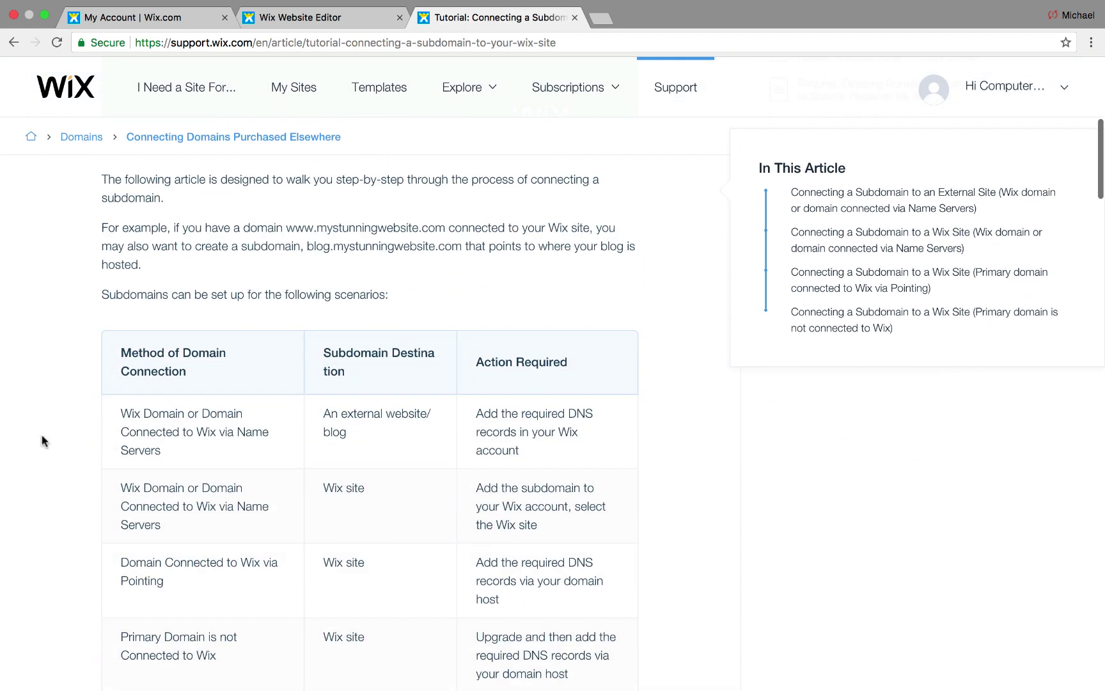
scroll(42, 437, down, 6)
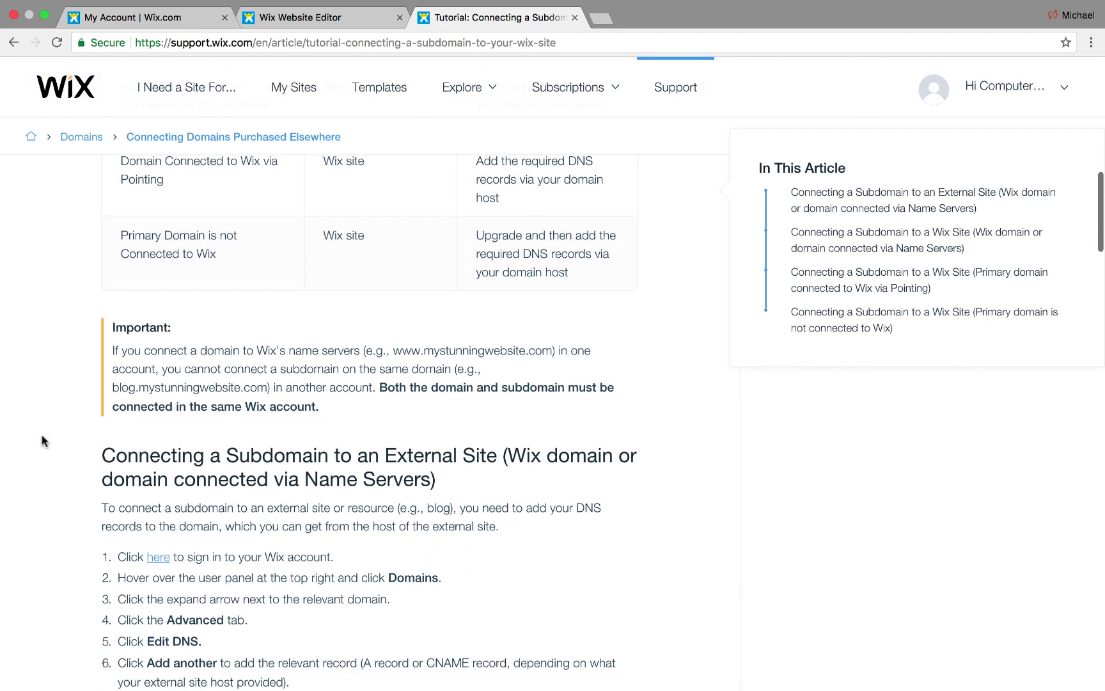
scroll(42, 436, down, 2)
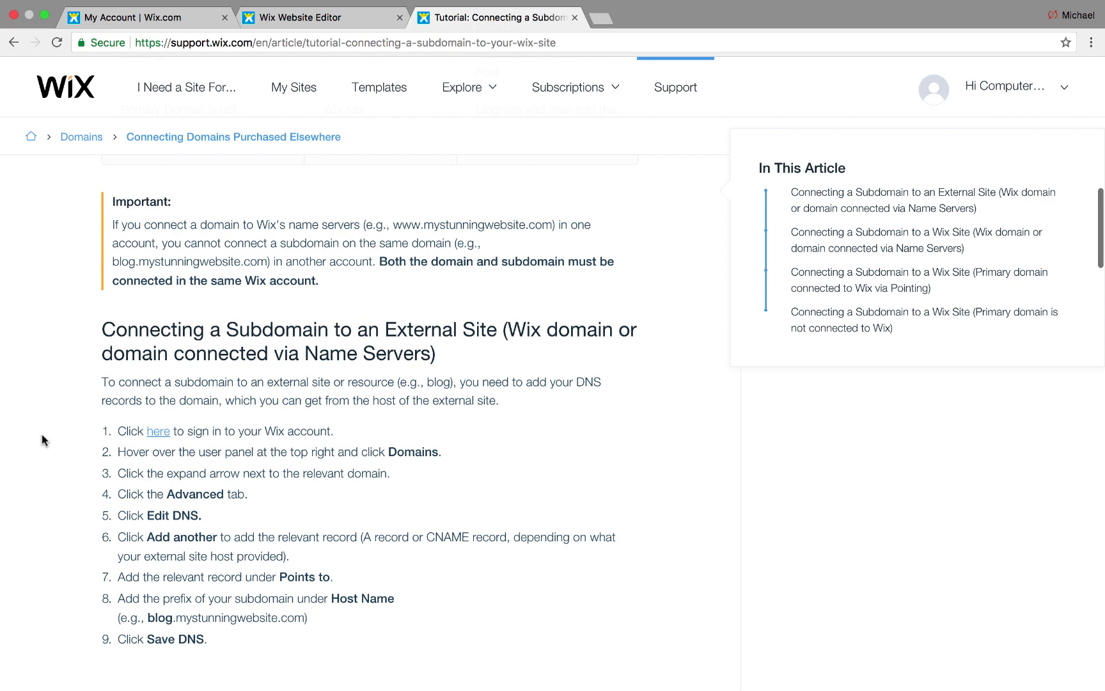
scroll(59, 305, down, 1)
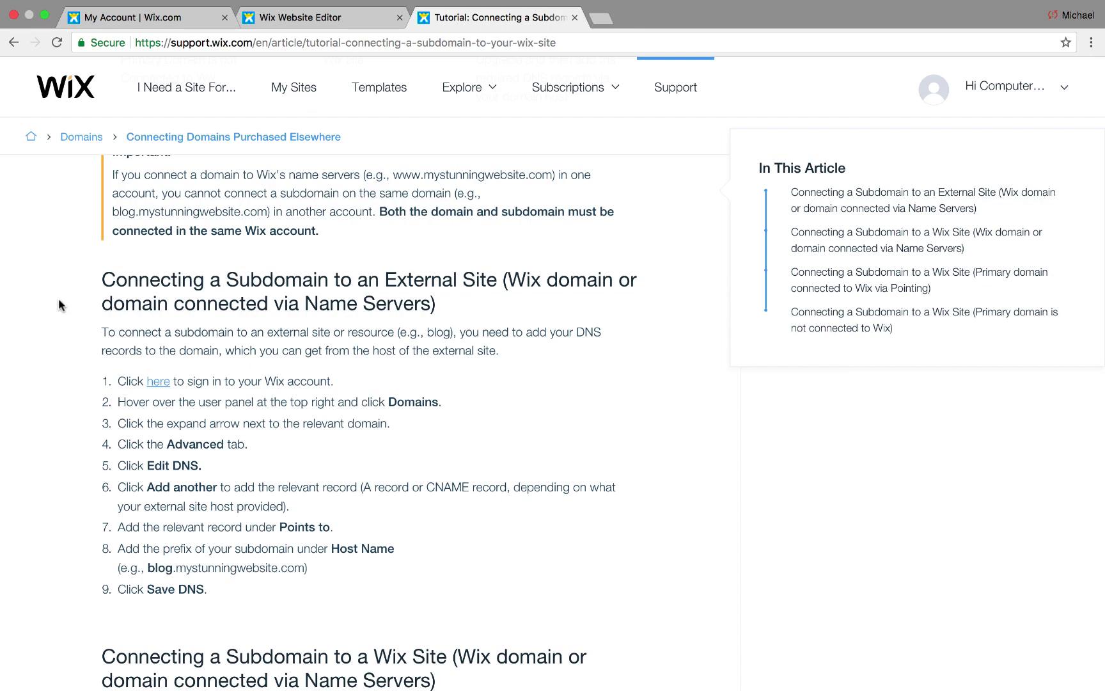
- Scroll back up to the top of the 'Tutorial: Connecting a Subdomain to Your Wix Site' article
scroll(176, 414, up, 15)
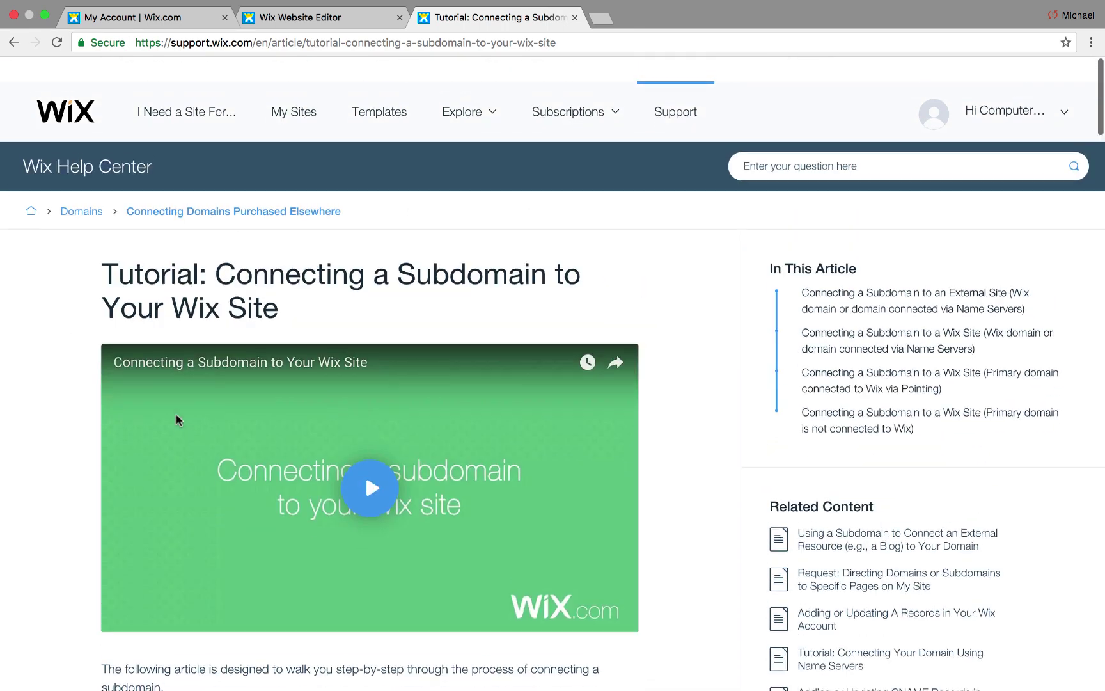